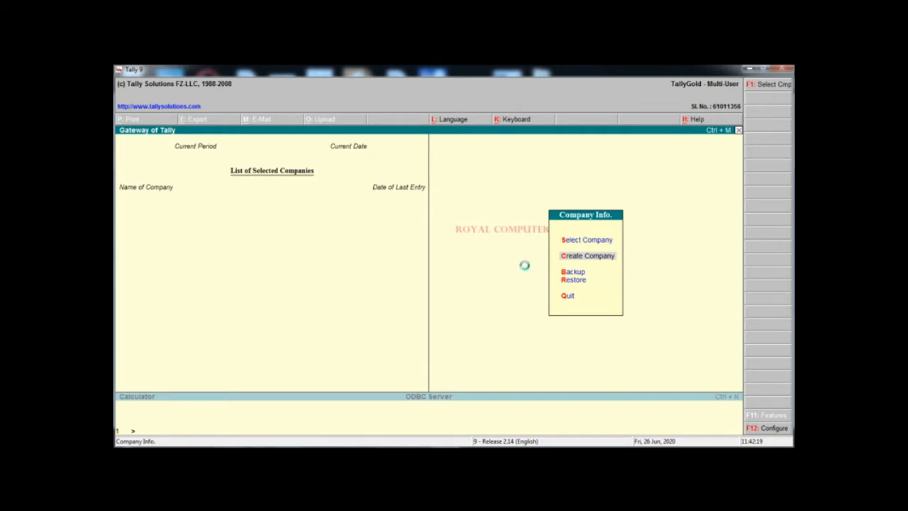
Quit the half-filled Company Creation screen without saving it
key(Escape)
key(Return)
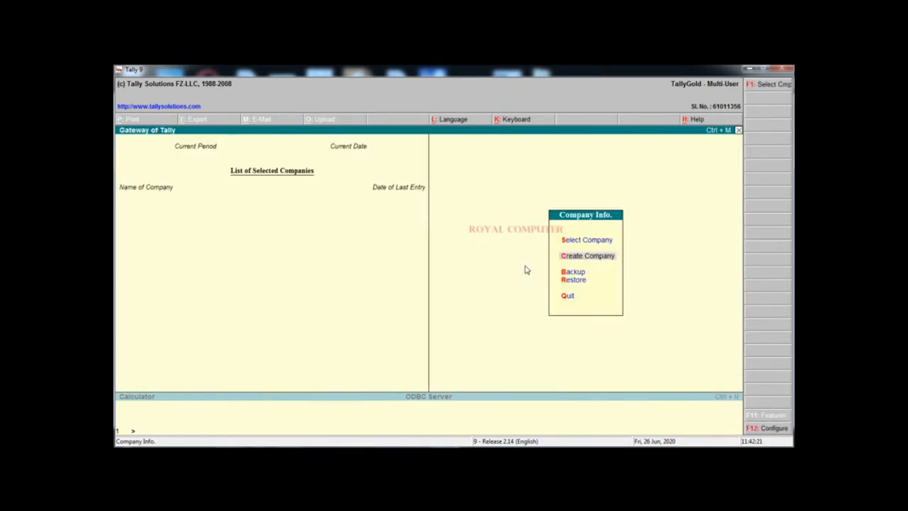
Create company Royal Public School with address Deori, state Madhya Pradesh and PIN 470226
click(575, 258)
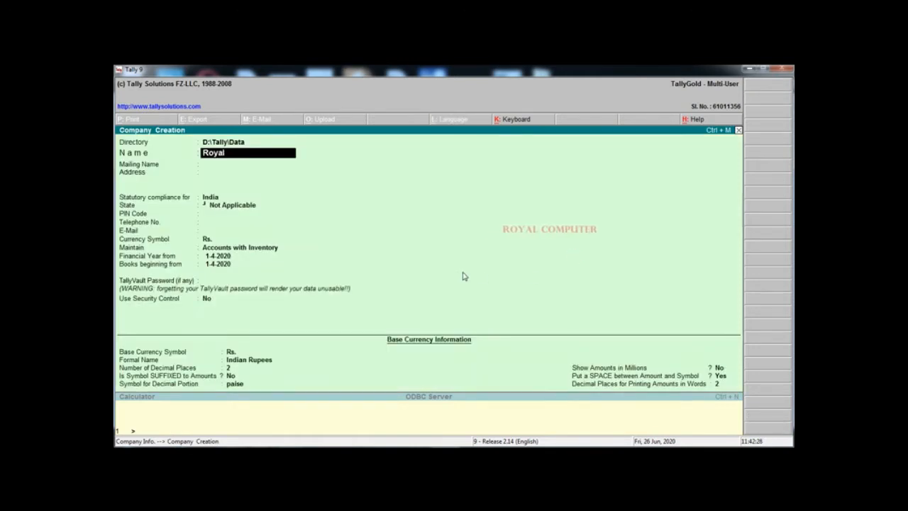
text(Royal Public)
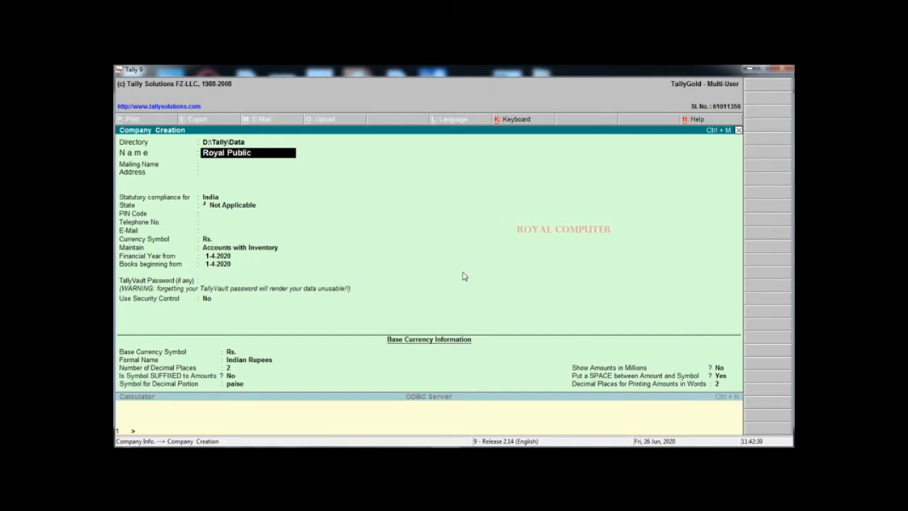
text( School)
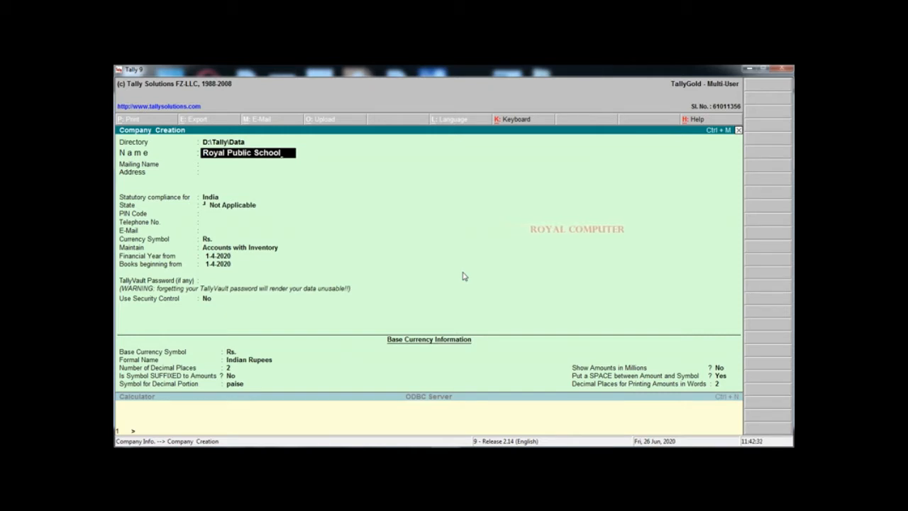
key(Return)
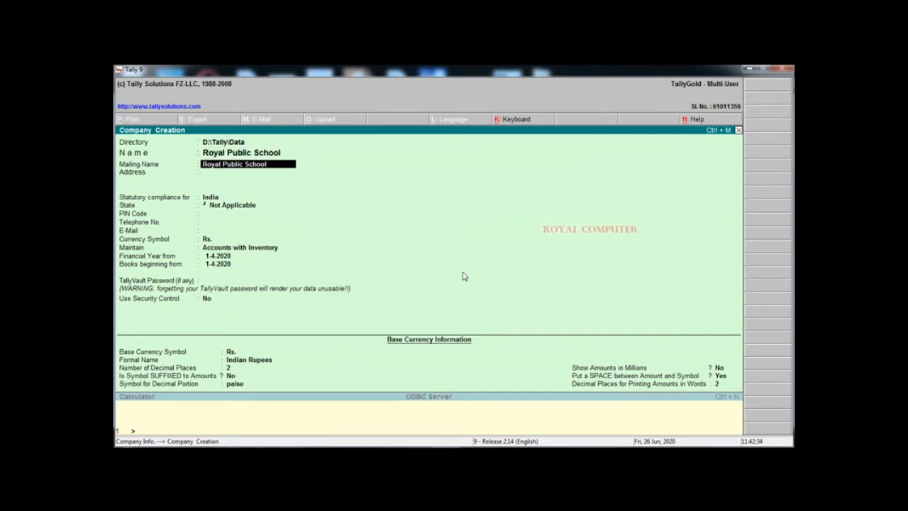
key(Return)
text(De)
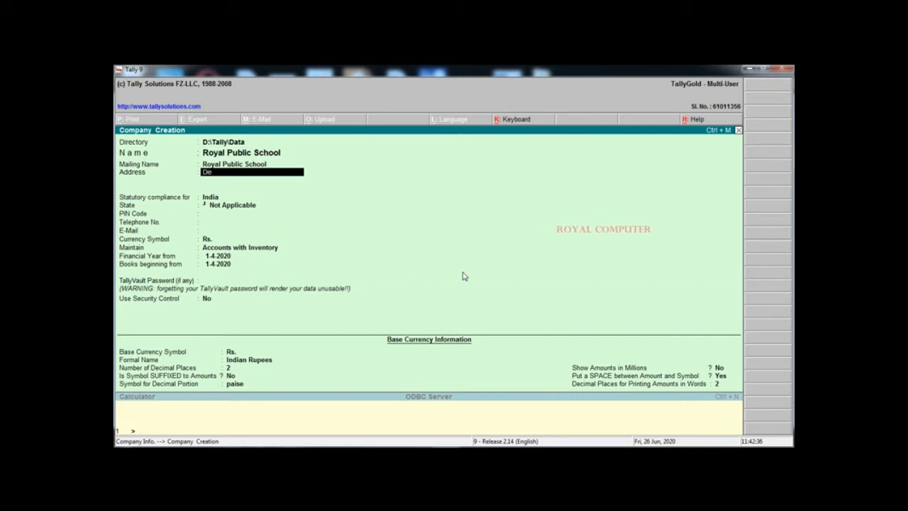
text(ori)
key(Return)
key(Return)
key(Return)
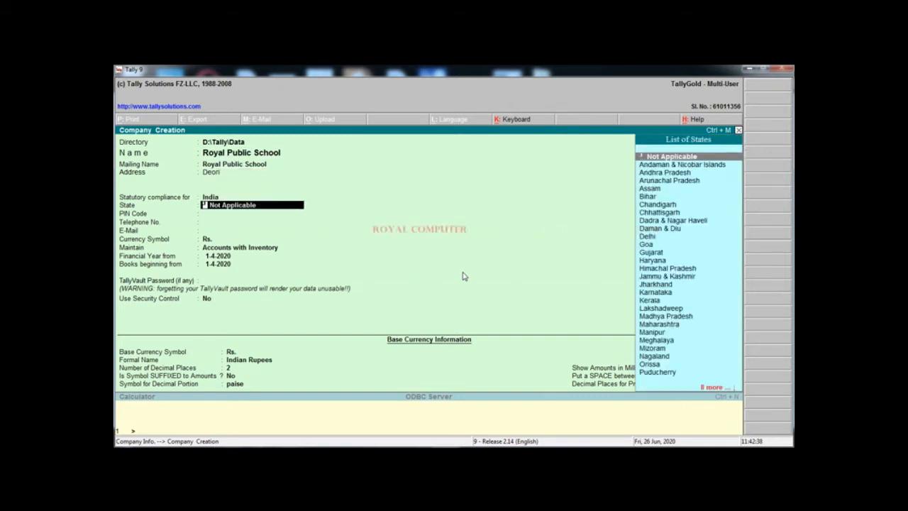
text(Madh)
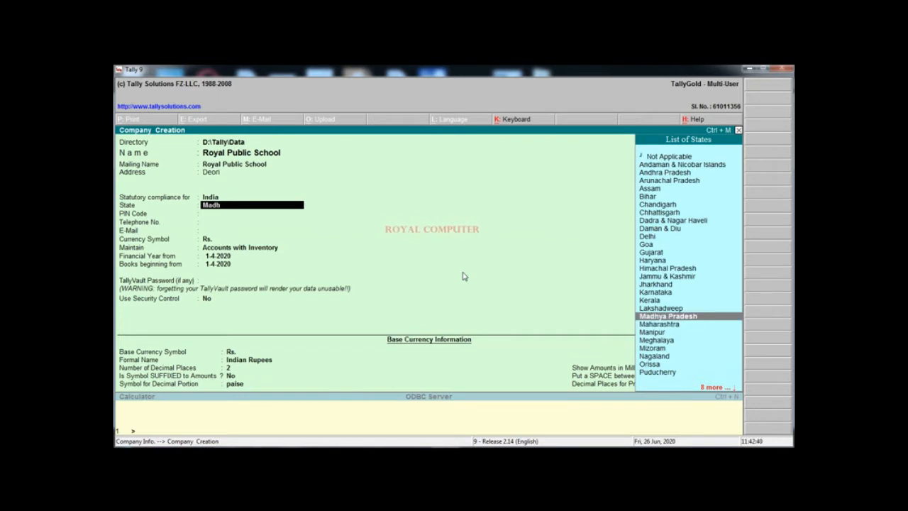
key(Return)
text(47)
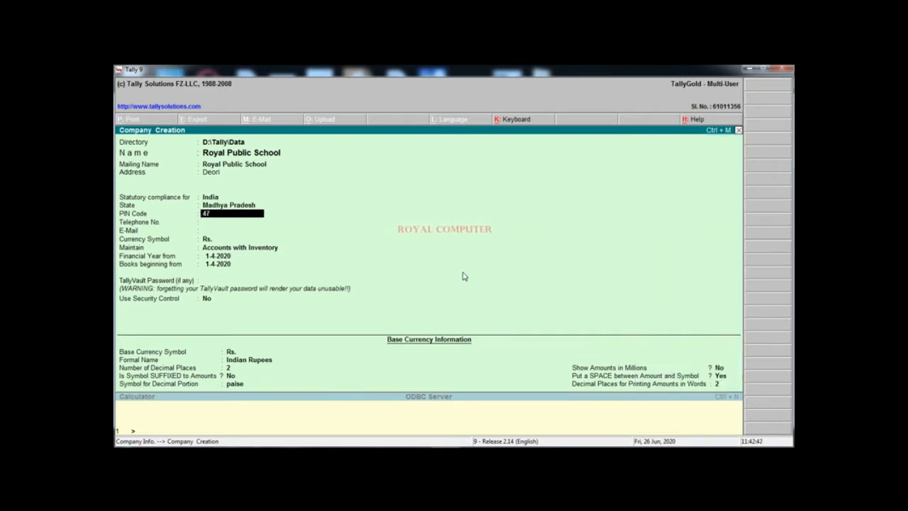
text(00)
key(BackSpace)
key(Return)
key(Return)
key(Return)
key(Return)
key(Return)
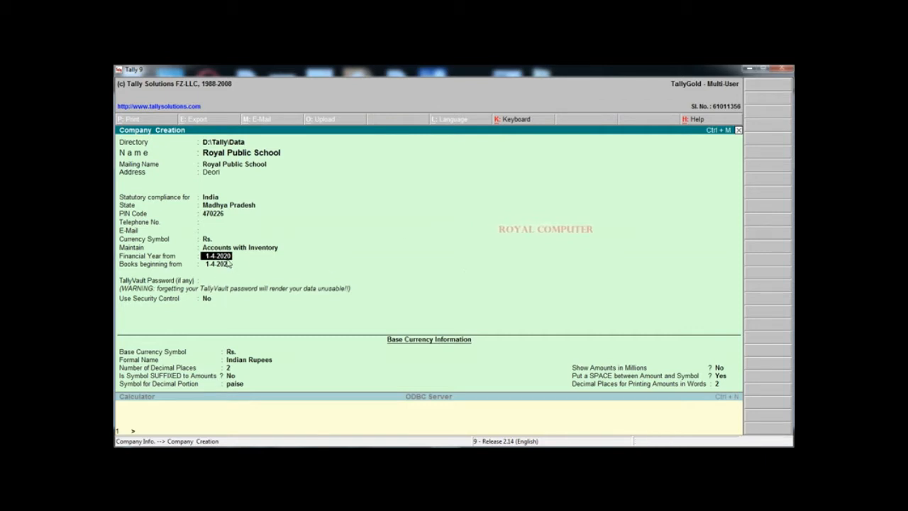
Set financial year from 1-4-2018 and books beginning 10-7-2018, then save the company
text(1-4-2018)
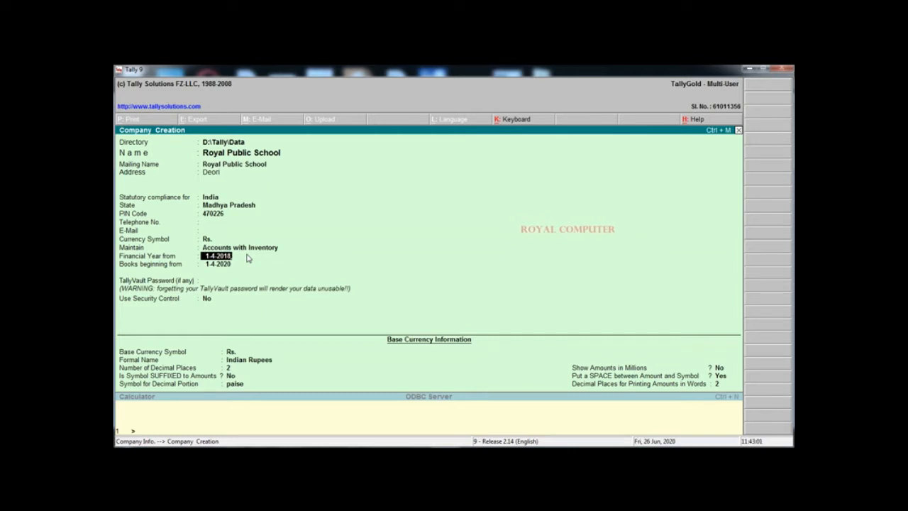
key(Return)
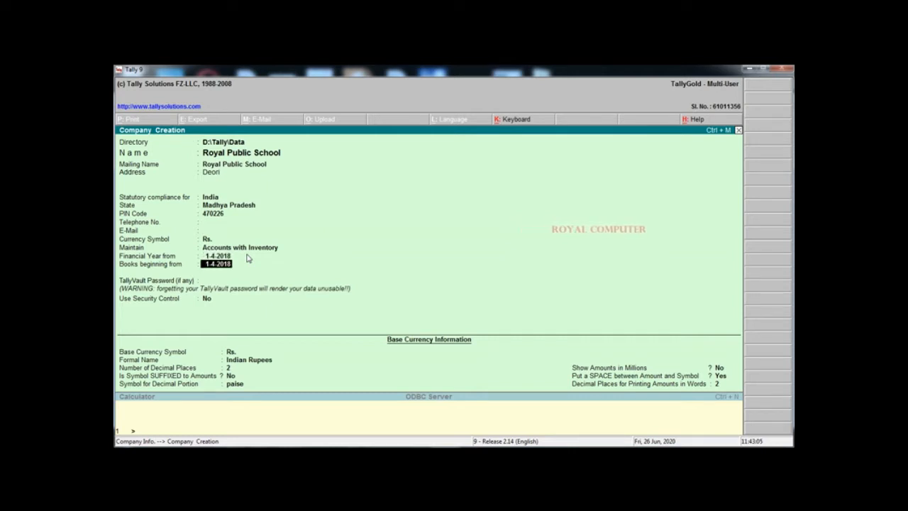
text(10)
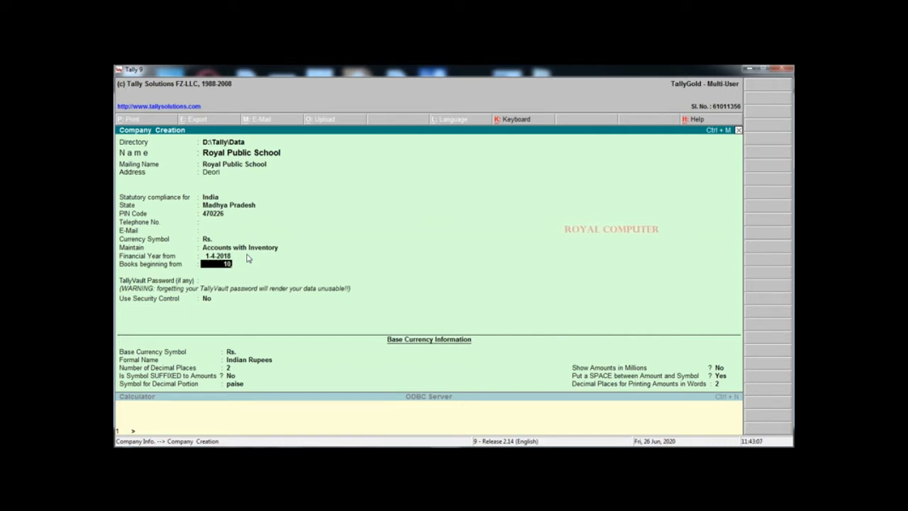
text(-7-2020)
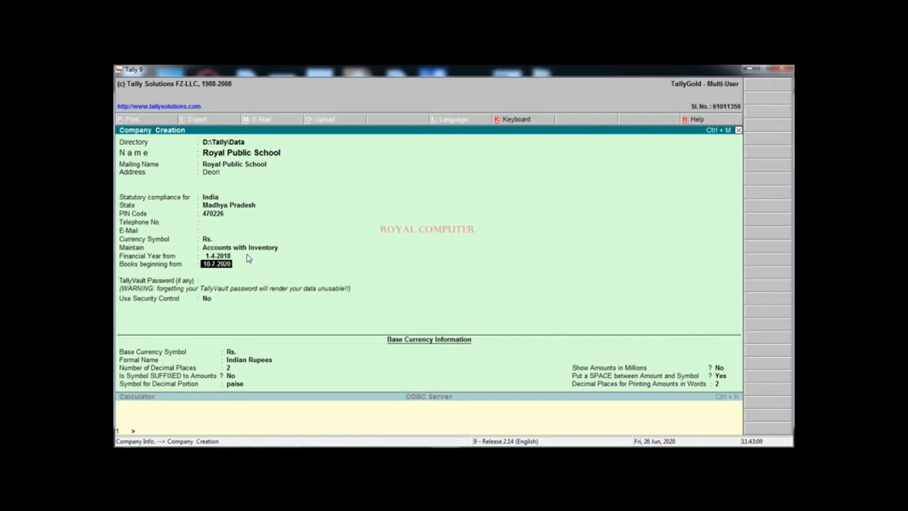
key(Delete)
key(Delete)
key(Delete)
key(Delete)
key(Delete)
key(Delete)
key(Delete)
key(Delete)
key(Delete)
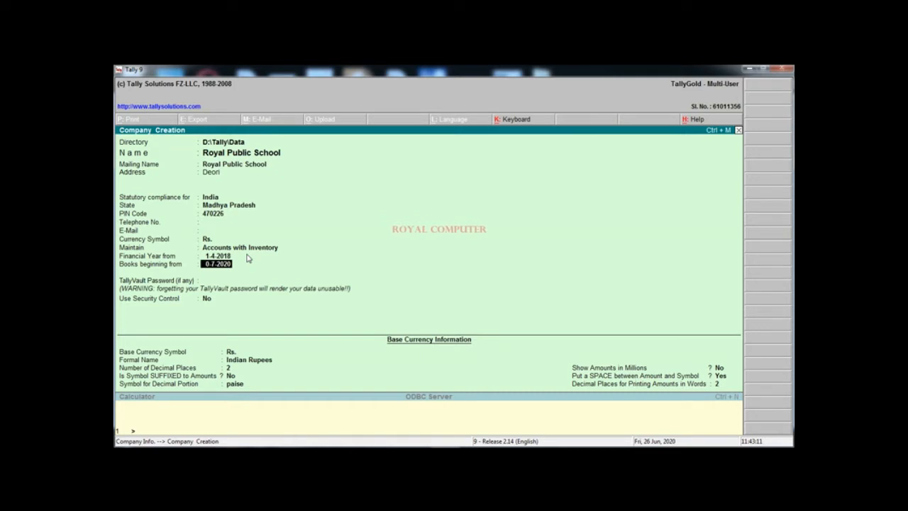
text(10)
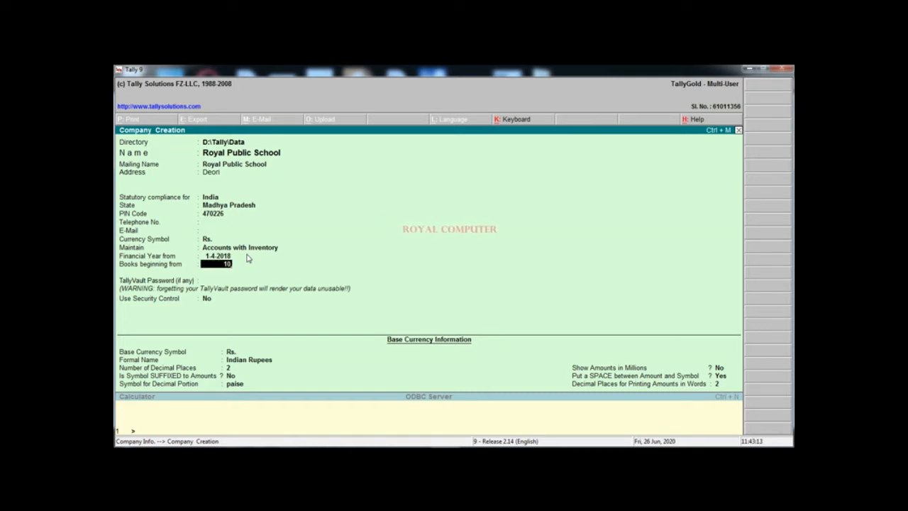
text(-07-2018)
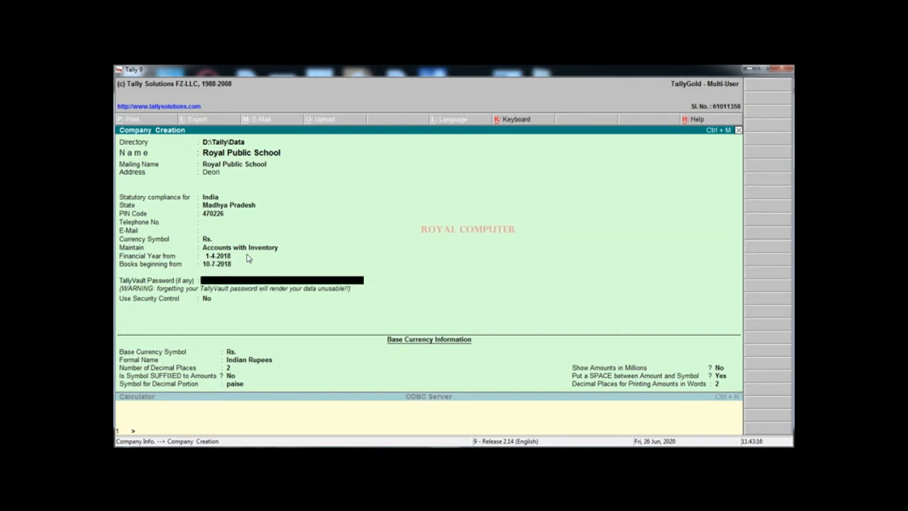
key(Return)
key(Return)
key(Return)
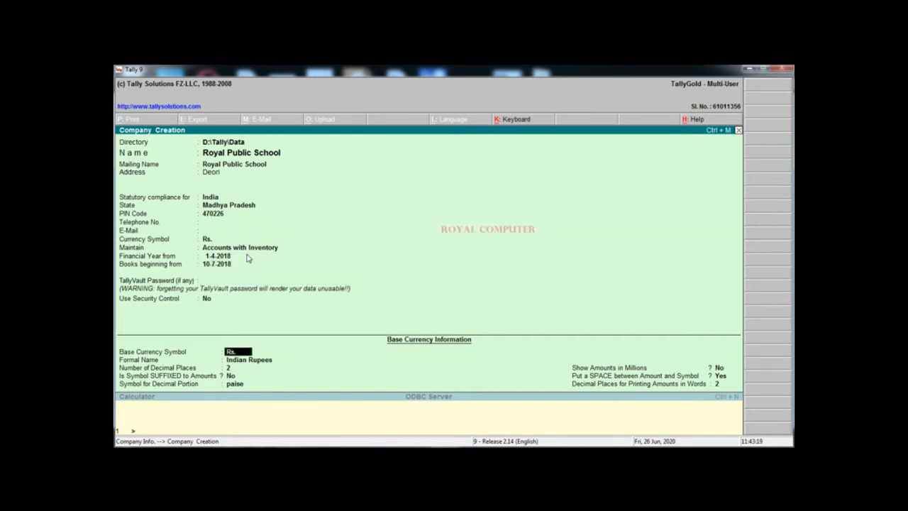
key(Return)
key(Return)
key(Return)
key(Return)
key(Return)
key(Return)
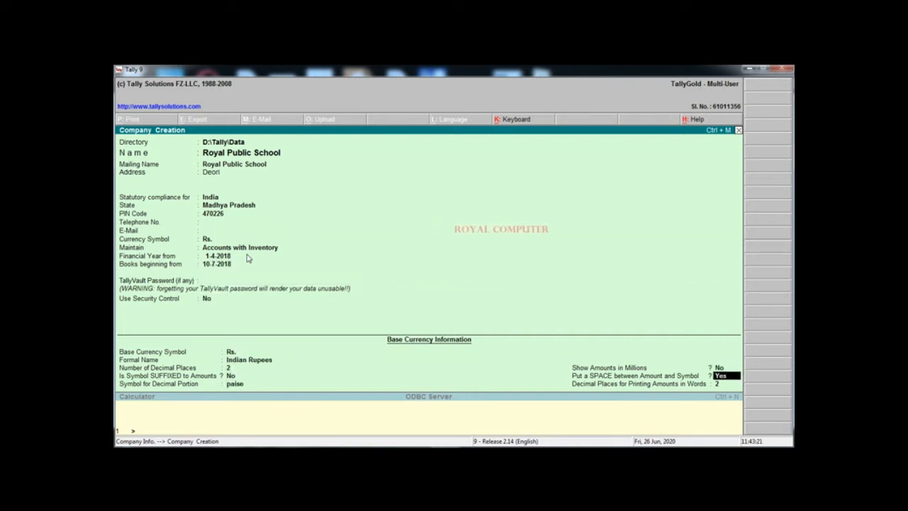
key(Return)
key(Return)
key(Return)
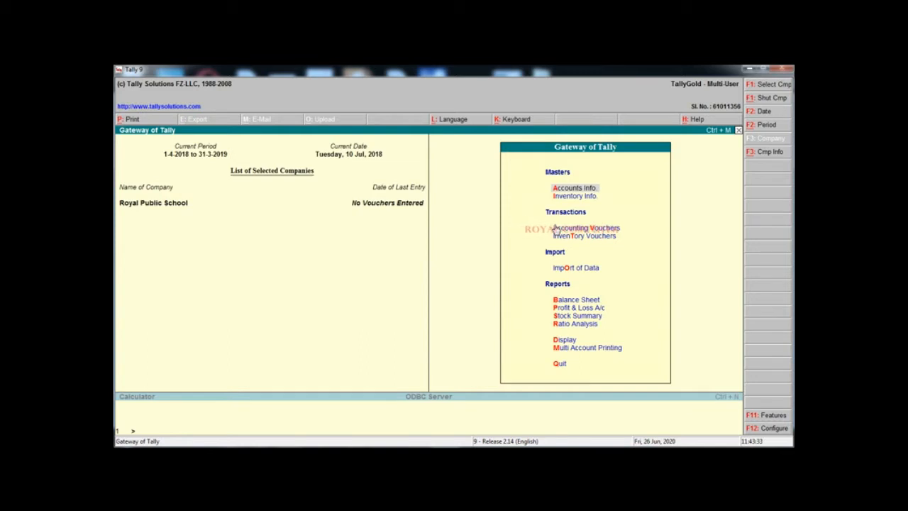
Go to Accounts Info > Ledgers > Single Ledger Create
key(Return)
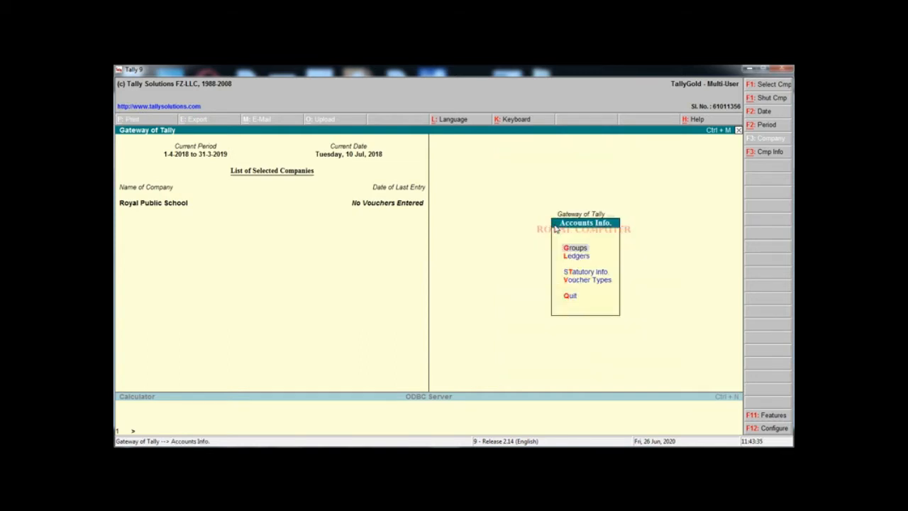
key(Down)
key(Return)
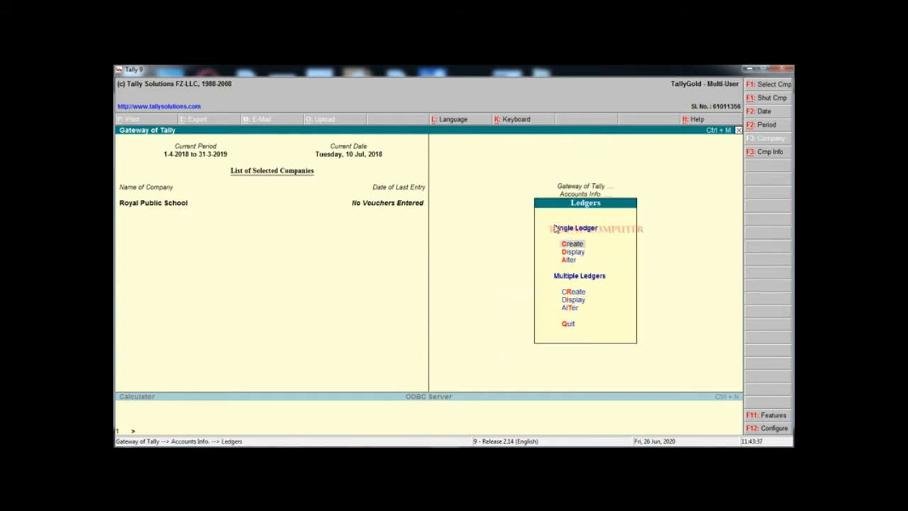
key(Return)
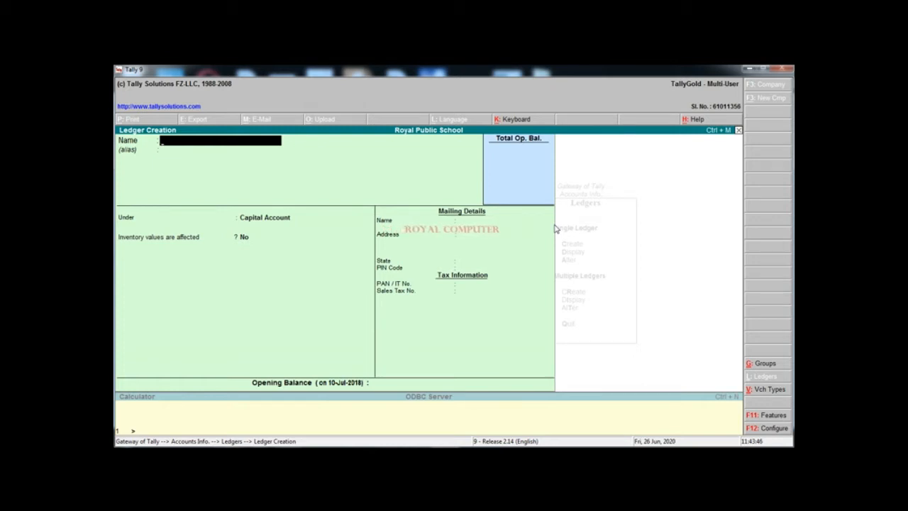
Name the ledger Form Fee and start creating a new group for it with Alt+C
text(Form Fee)
key(Return)
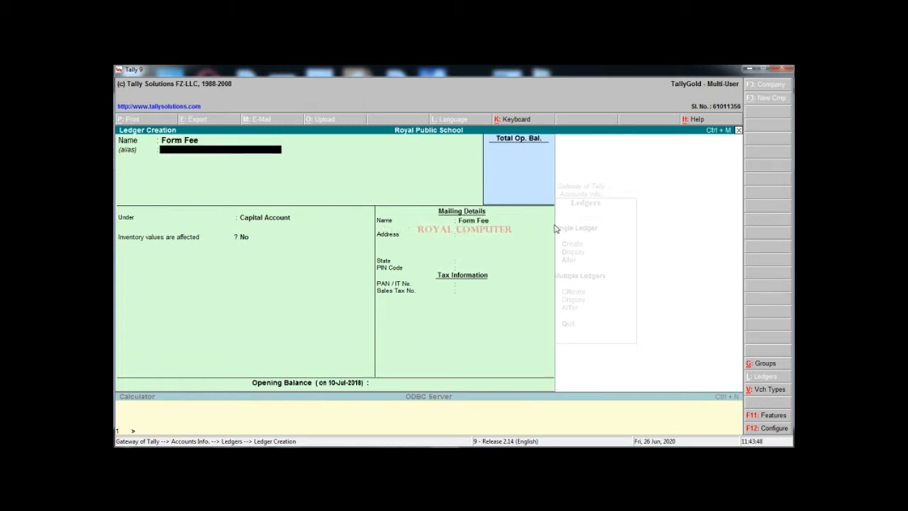
key(Return)
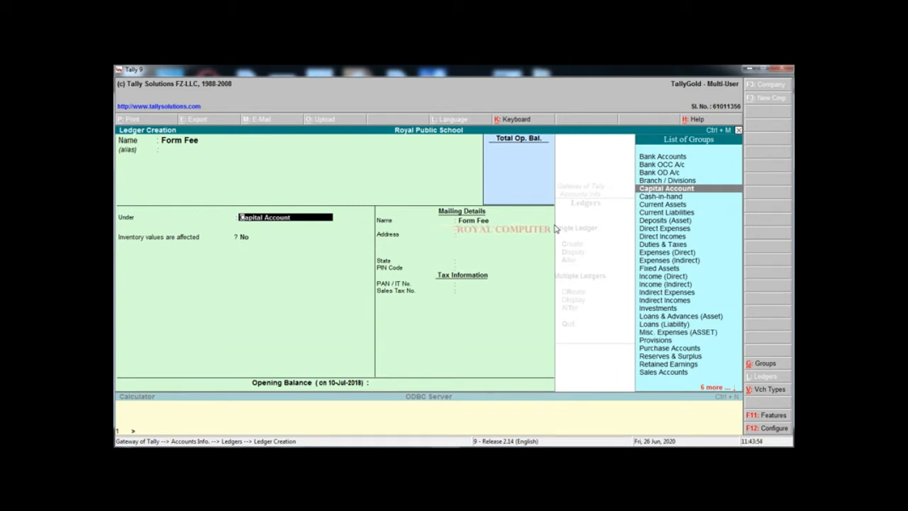
key(alt+c)
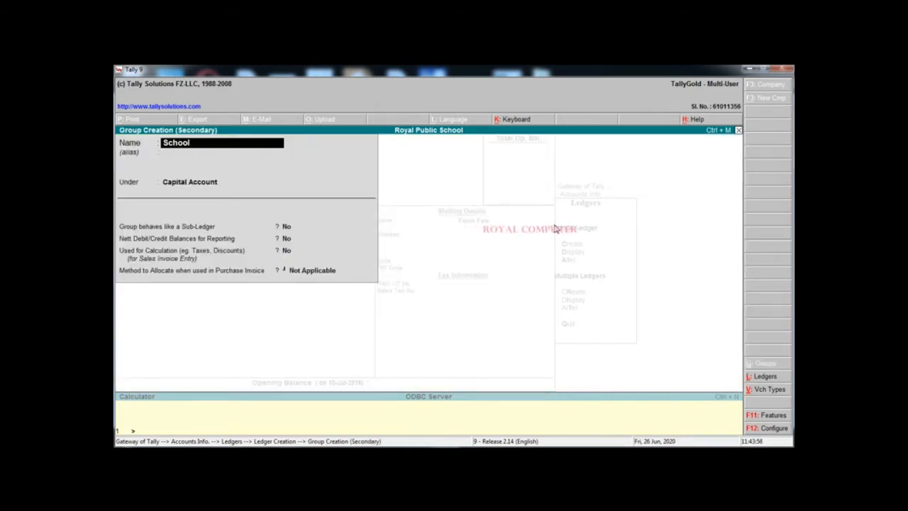
Save the School Fee group under Direct Incomes
key(Return)
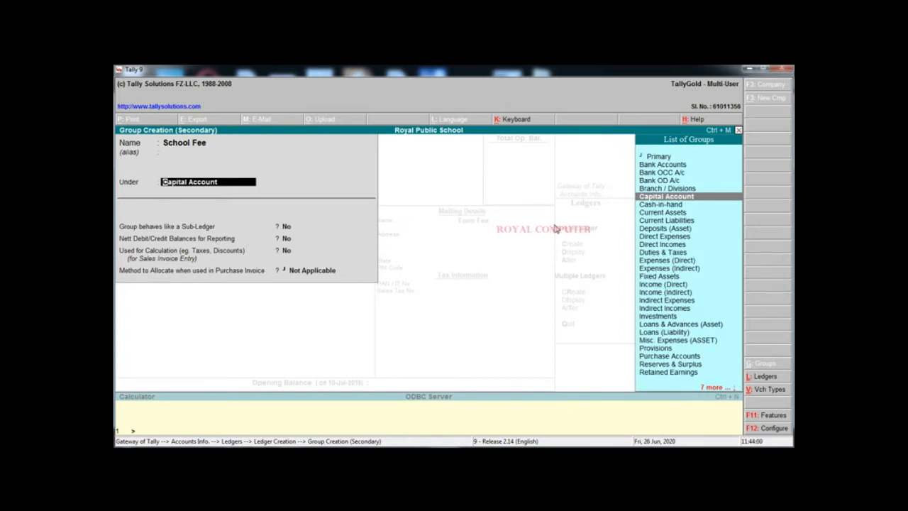
text(D)
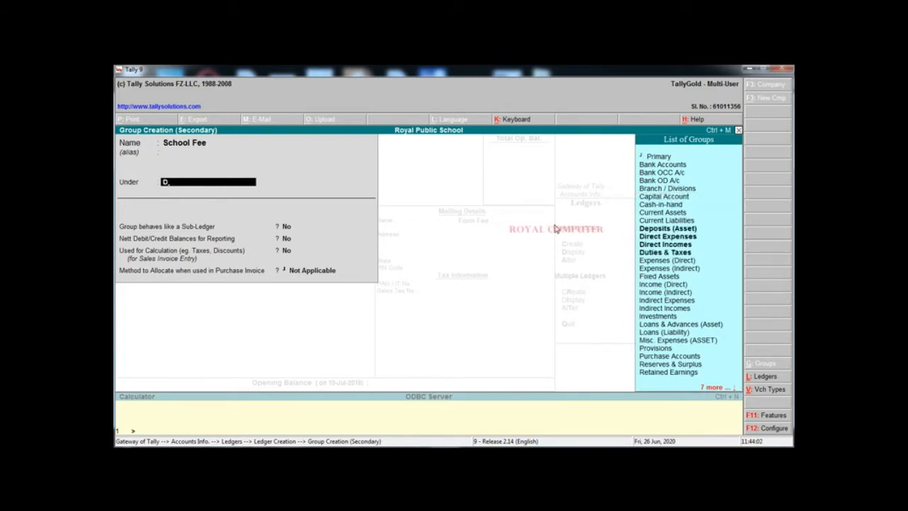
text(i)
key(Down)
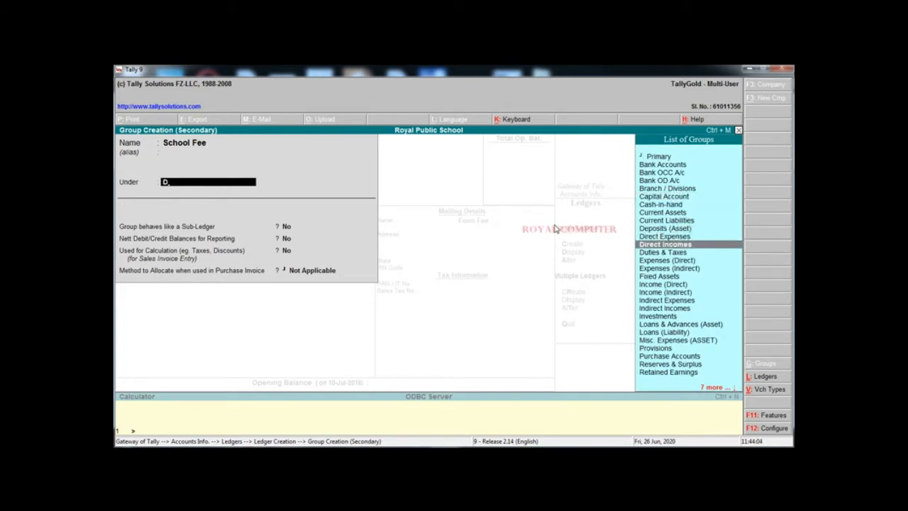
key(Return)
key(Return)
key(Return)
key(Return)
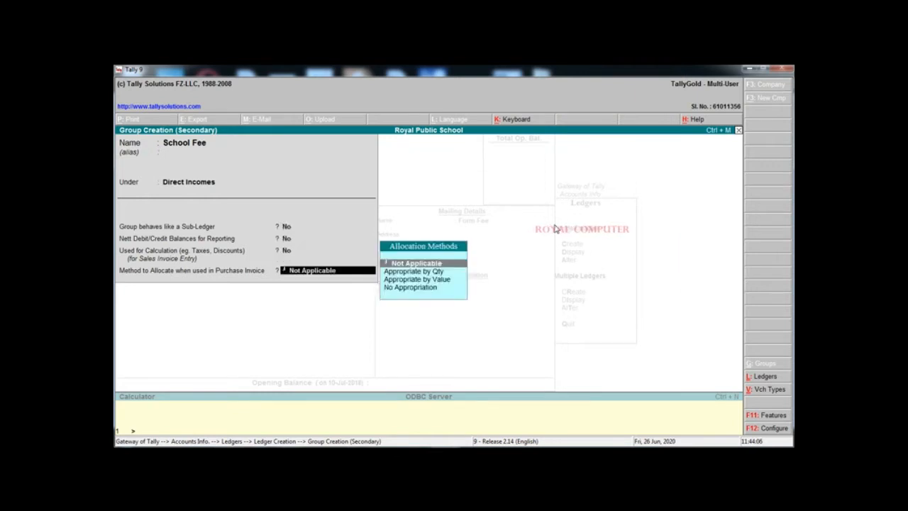
key(Return)
key(Return)
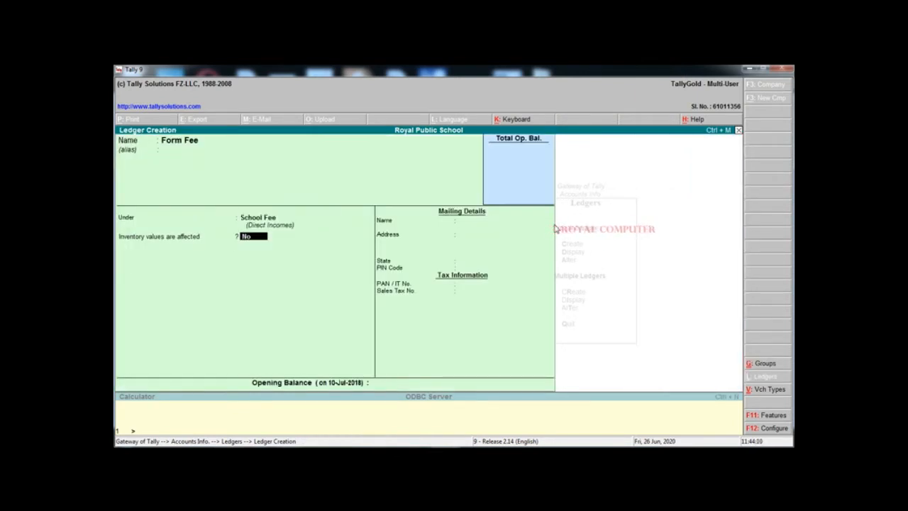
Assign the Form Fee ledger to School Fee and save it
key(BackSpace)
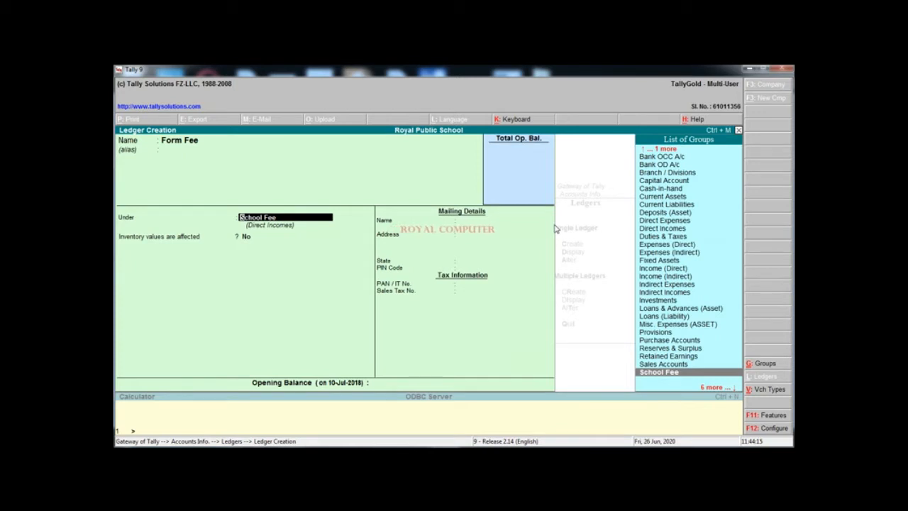
key(Return)
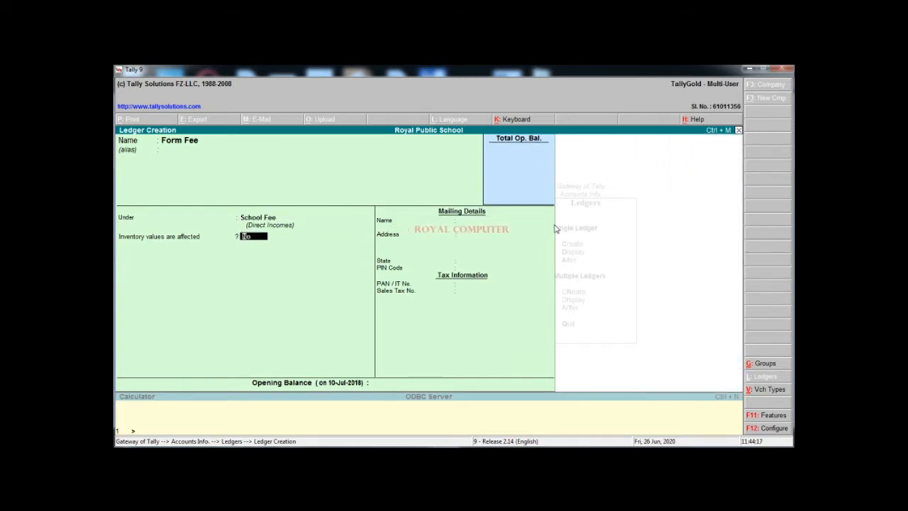
key(Return)
key(Return)
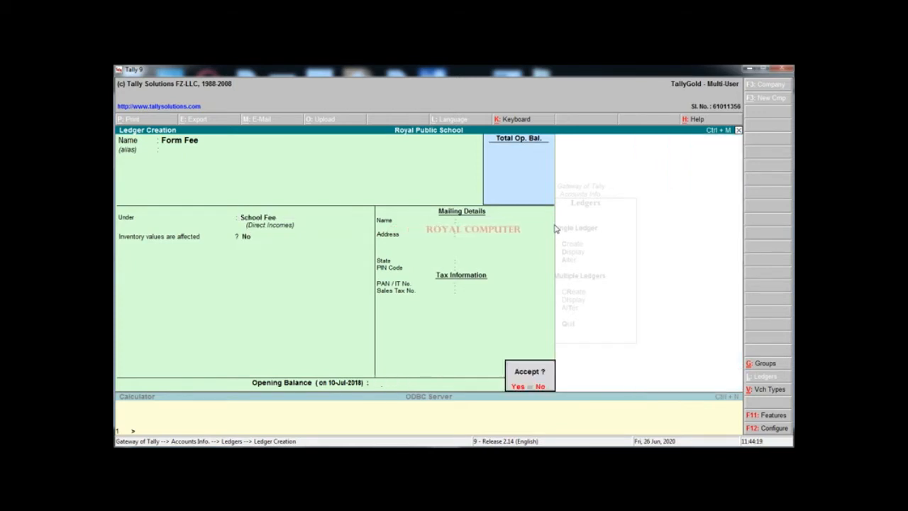
key(Return)
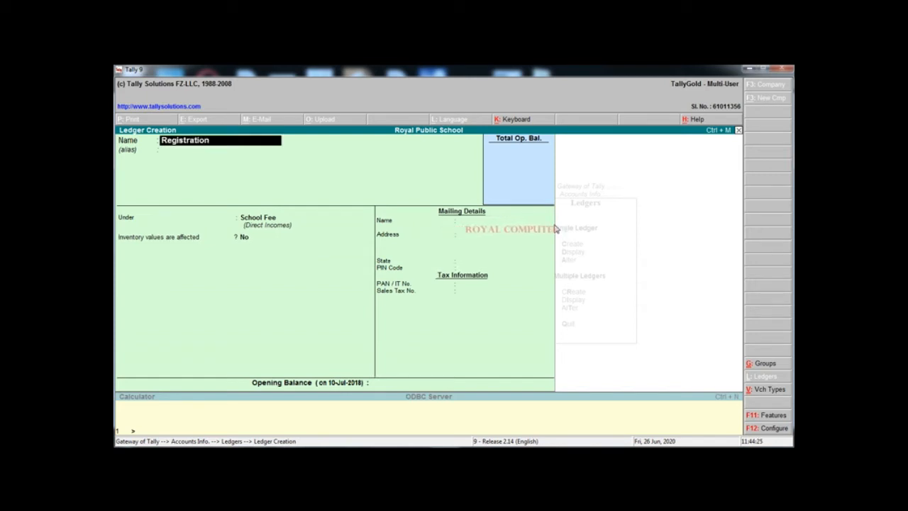
Create the Registration Fee and July ledgers under School Fee
text(Registration fee)
key(Return)
key(Return)
key(Return)
key(Return)
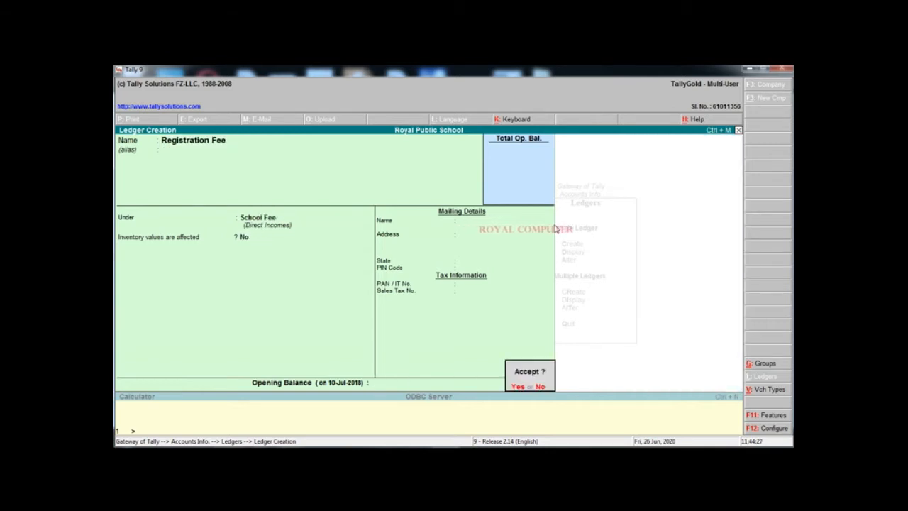
key(Return)
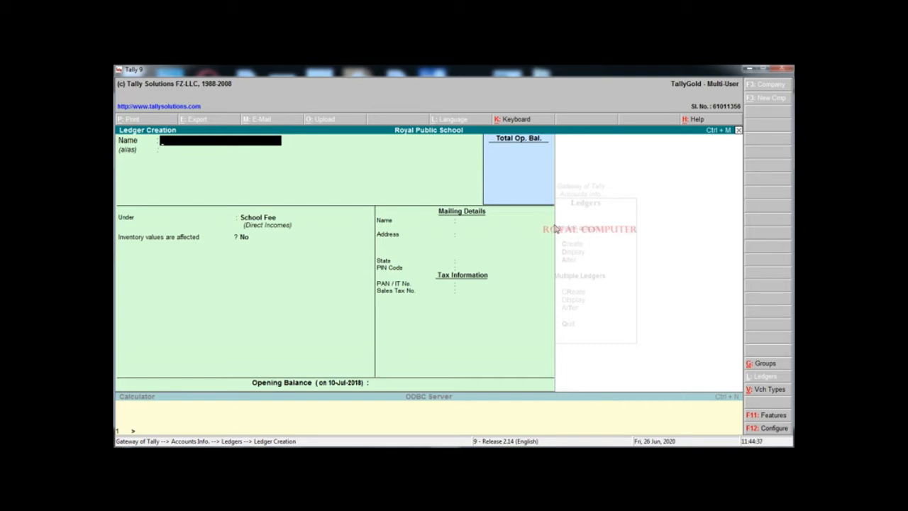
text(J)
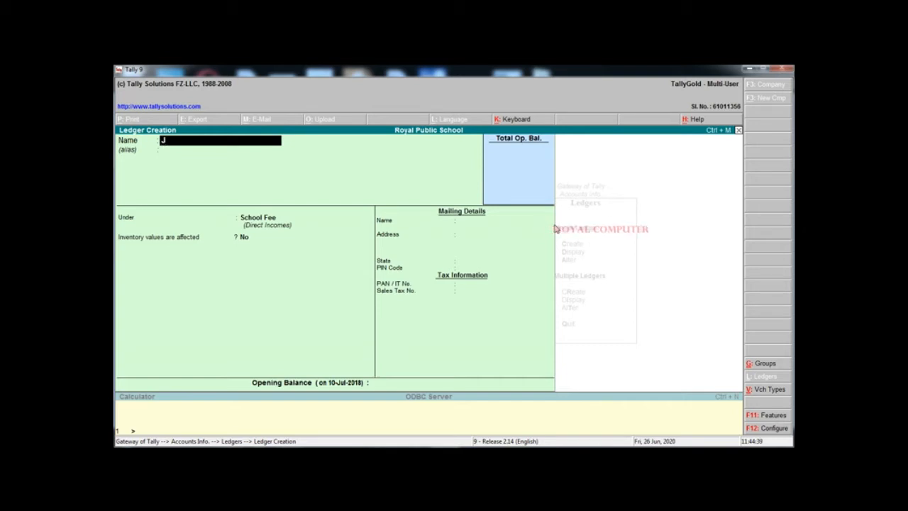
text(uly)
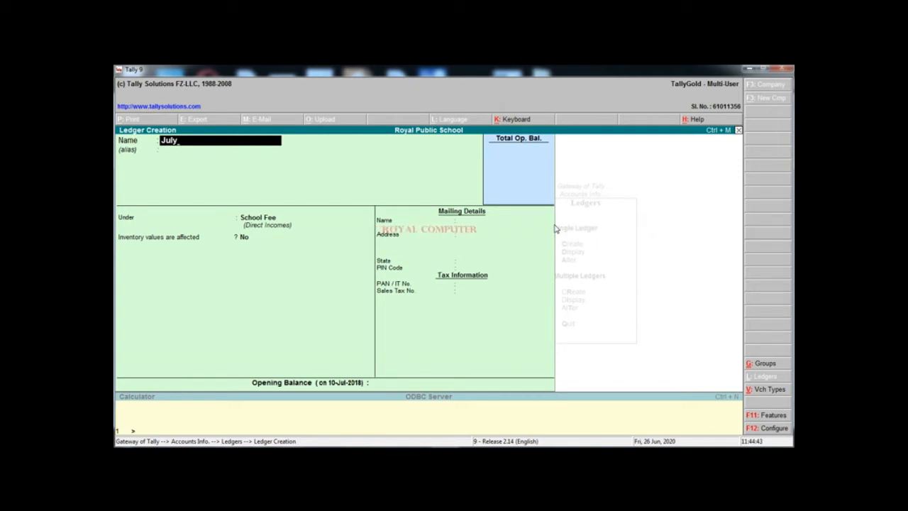
key(Return)
key(Return)
key(Return)
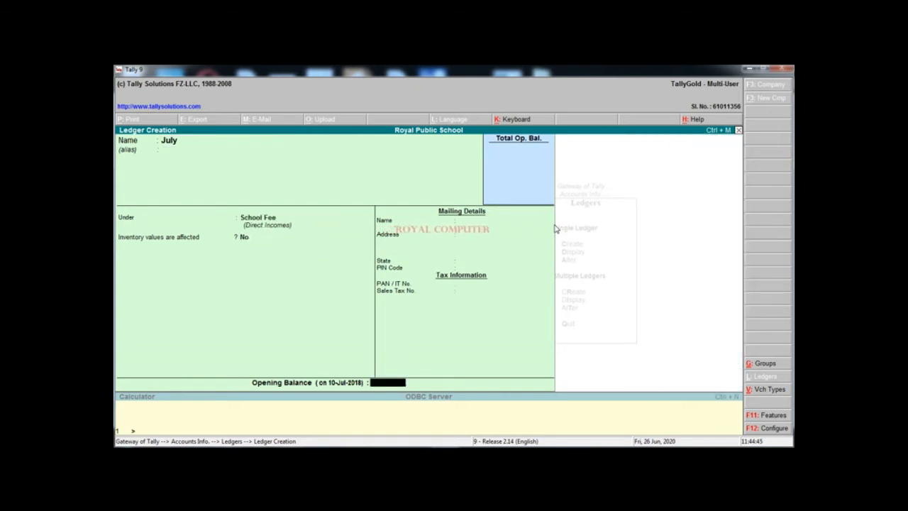
key(Return)
key(Return)
Create the Aug, Sep and Oct ledgers under School Fee
text(Au)
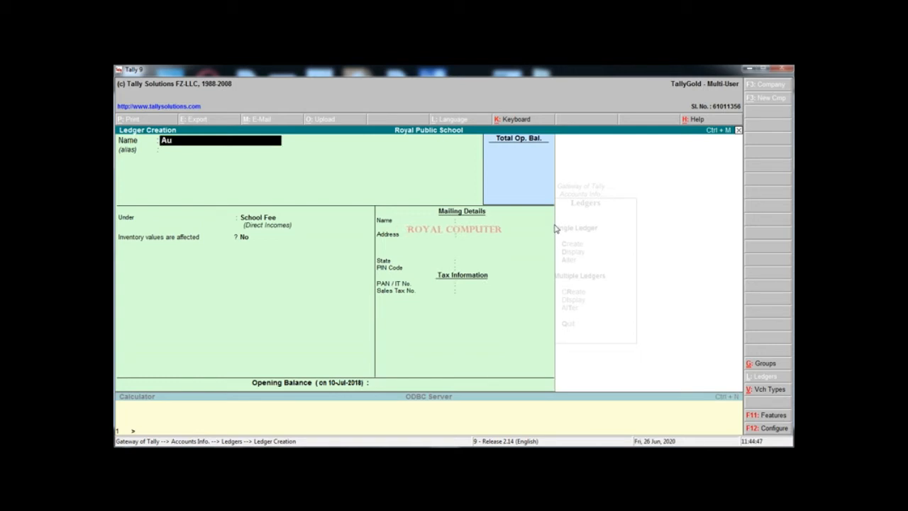
key(Return)
key(BackSpace)
key(BackSpace)
text(g)
key(Return)
key(Return)
key(Return)
key(Return)
key(Return)
key(Return)
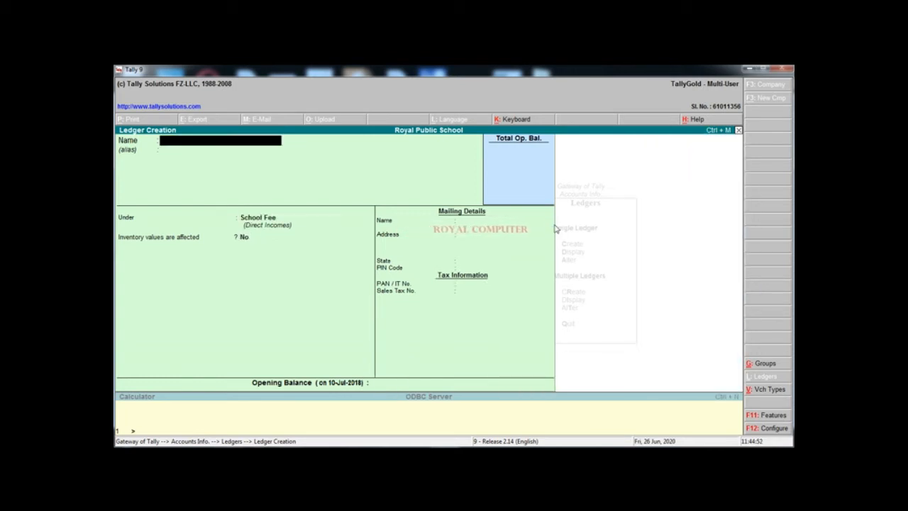
text(Sep)
key(Return)
key(Return)
key(Return)
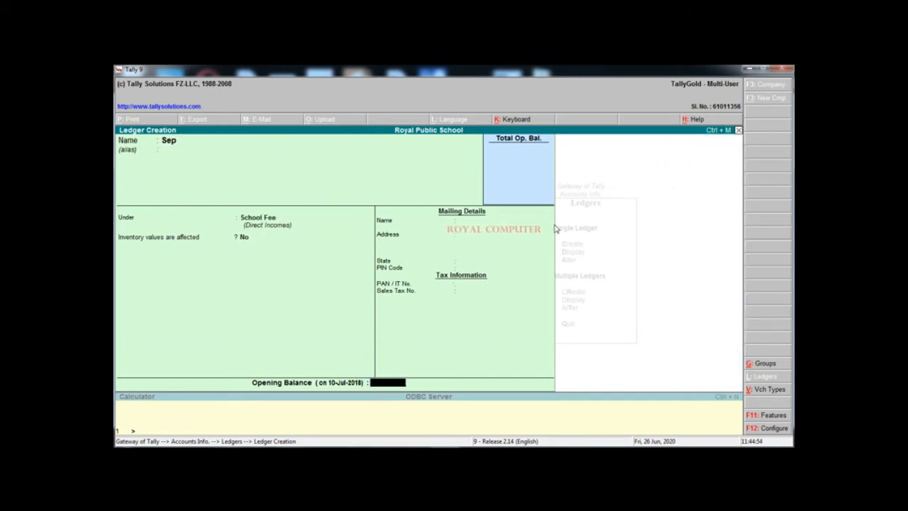
key(Return)
key(Return)
text(N)
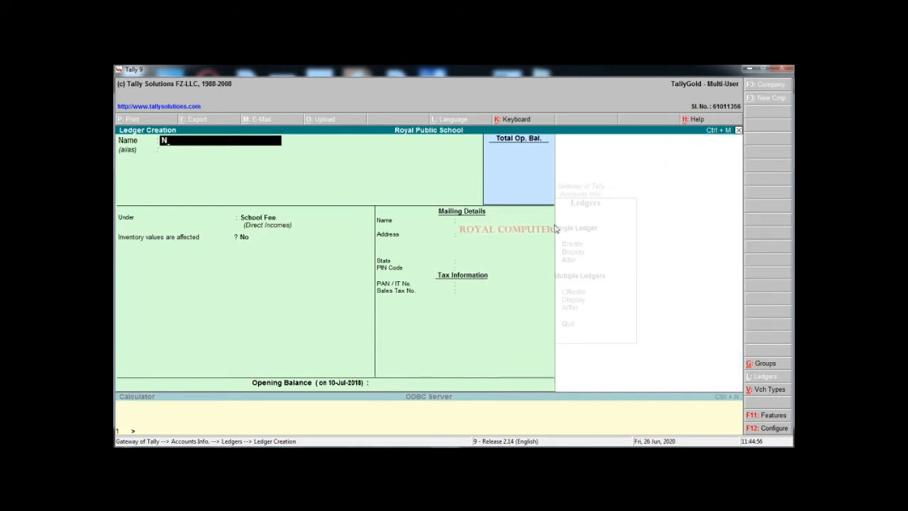
text(ct)
key(Return)
key(Return)
key(Return)
key(Return)
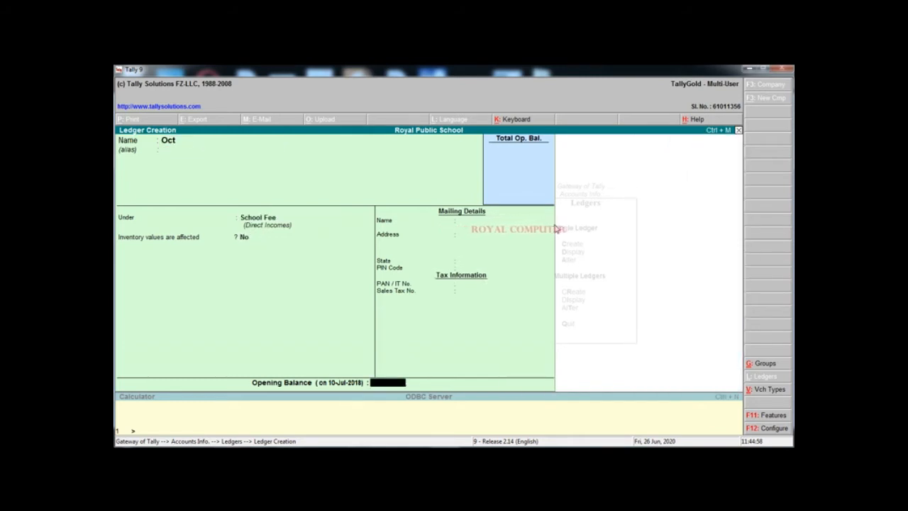
key(Return)
key(Return)
Create the Nov, Dec and Jan ledgers under School Fee
text(No)
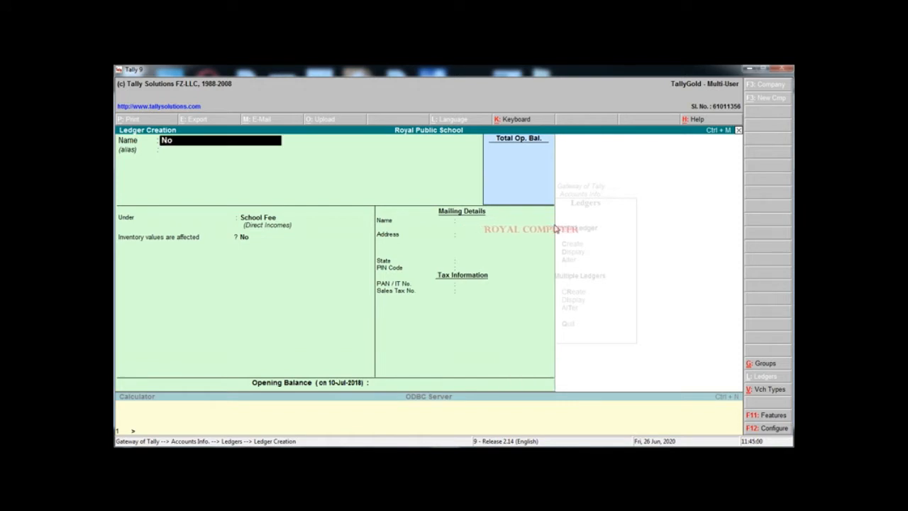
text(v)
key(Return)
key(Return)
key(Return)
key(Return)
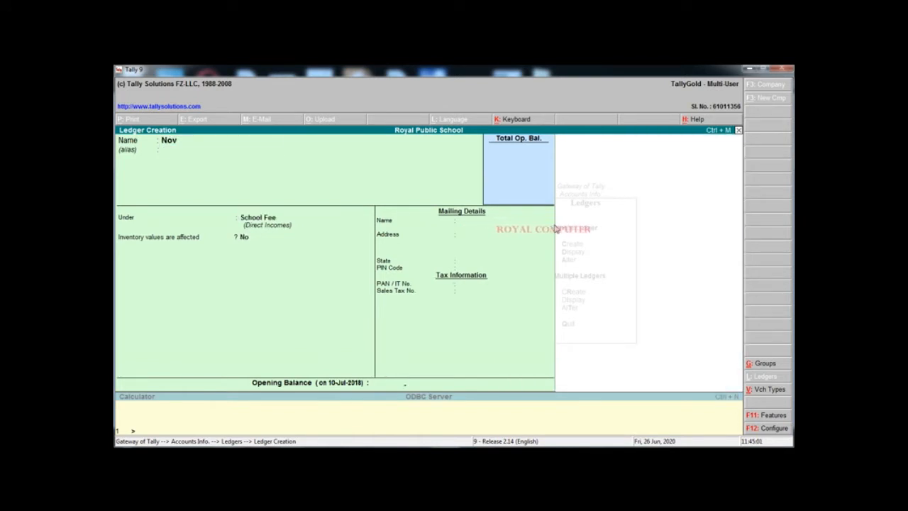
key(Return)
key(Return)
text(D3)
text(c)
key(Return)
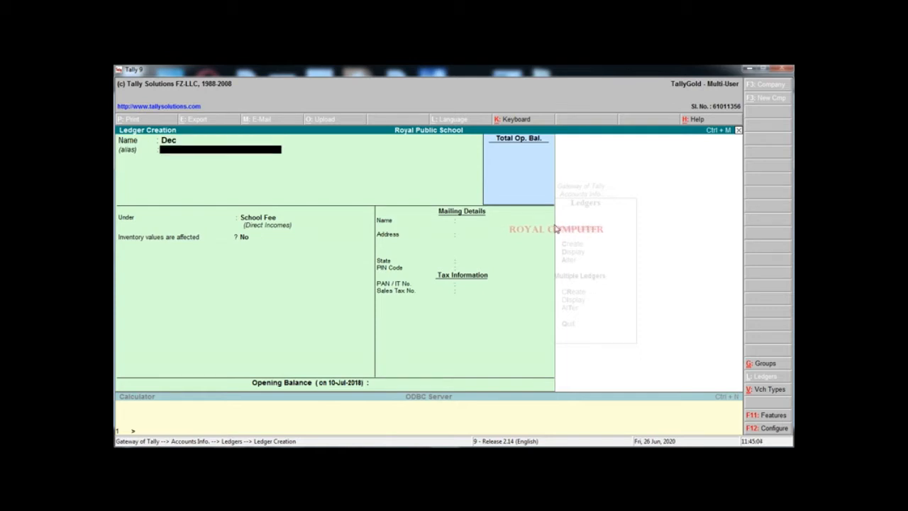
key(Return)
key(Return)
key(Return)
key(Return)
key(Return)
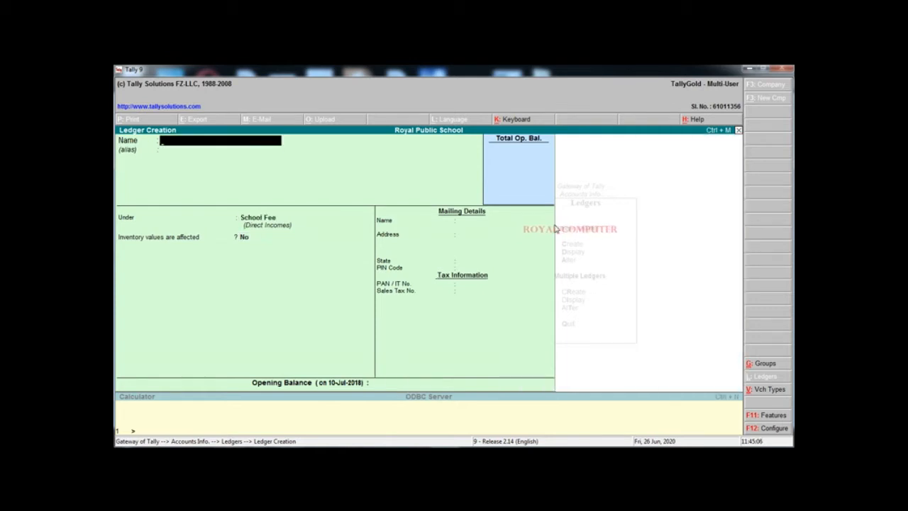
text(Jan)
key(Return)
key(Return)
key(Return)
key(Return)
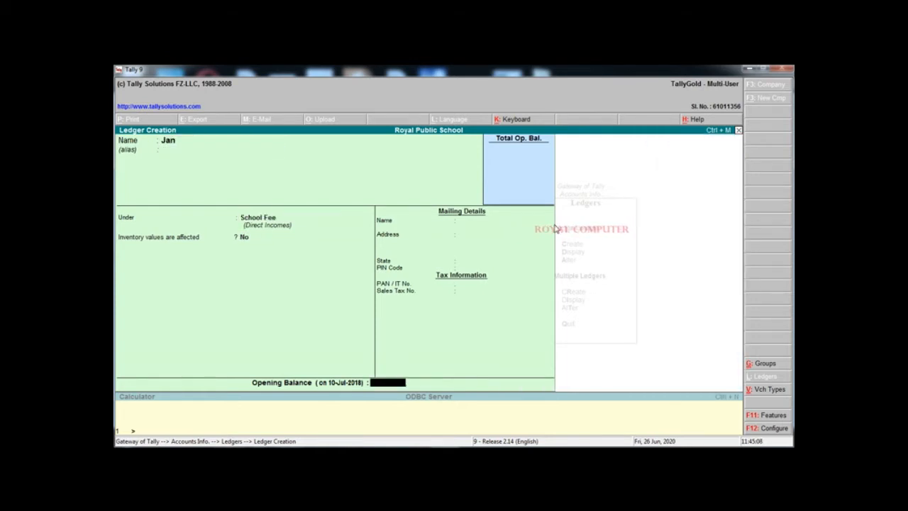
key(Return)
key(Return)
Create the Feb, Mar and Apr ledgers under School Fee
text(Fev)
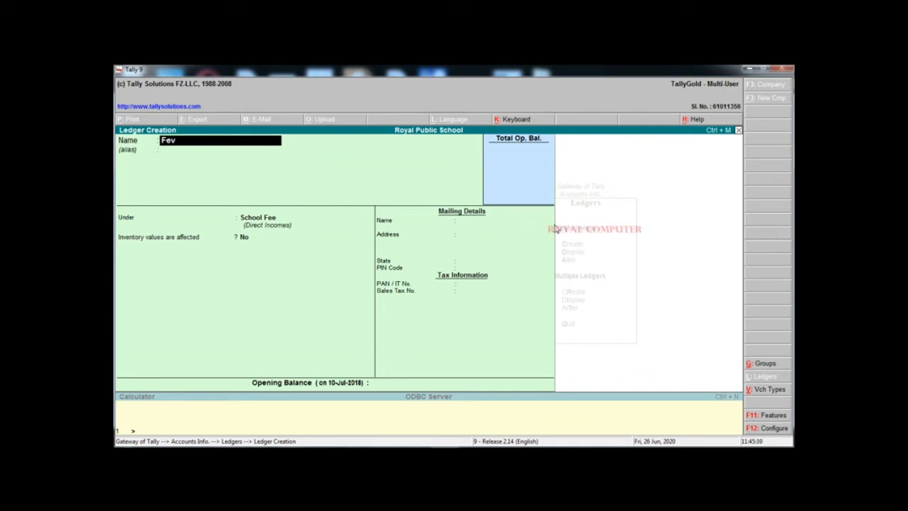
key(Return)
key(Return)
key(BackSpace)
key(BackSpace)
key(BackSpace)
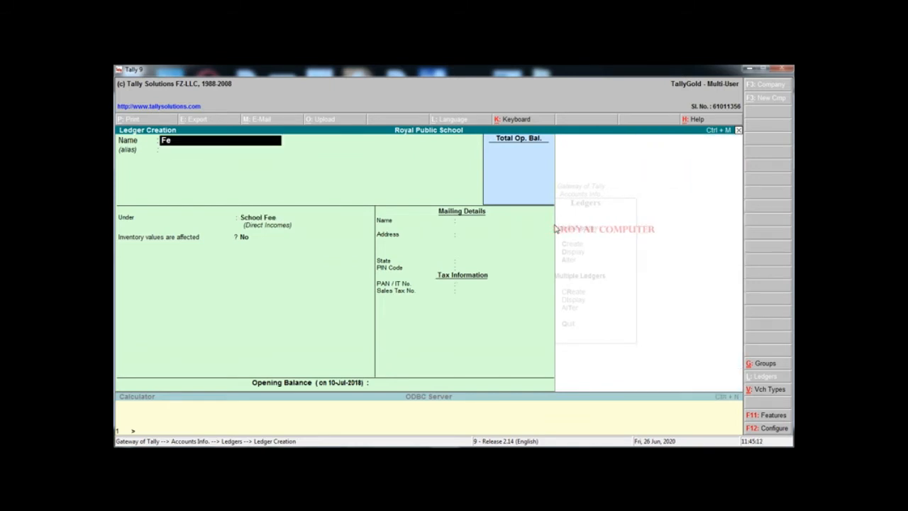
text(b)
key(Return)
key(Return)
key(Return)
key(Return)
key(Return)
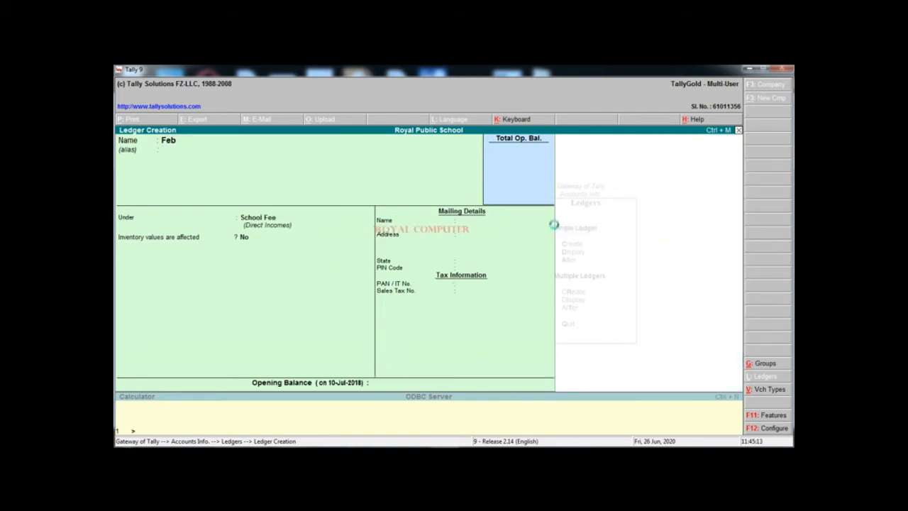
text(Mar)
key(Return)
key(Return)
key(Return)
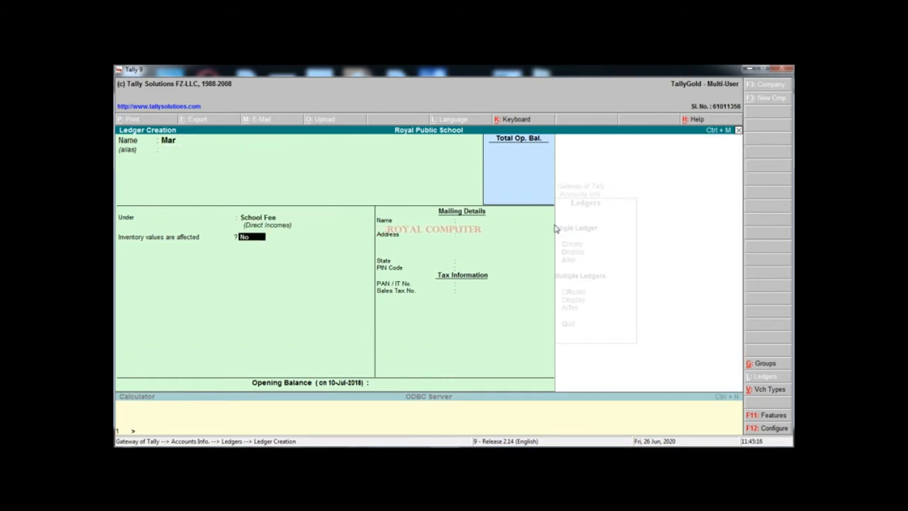
key(Return)
key(Return)
key(Return)
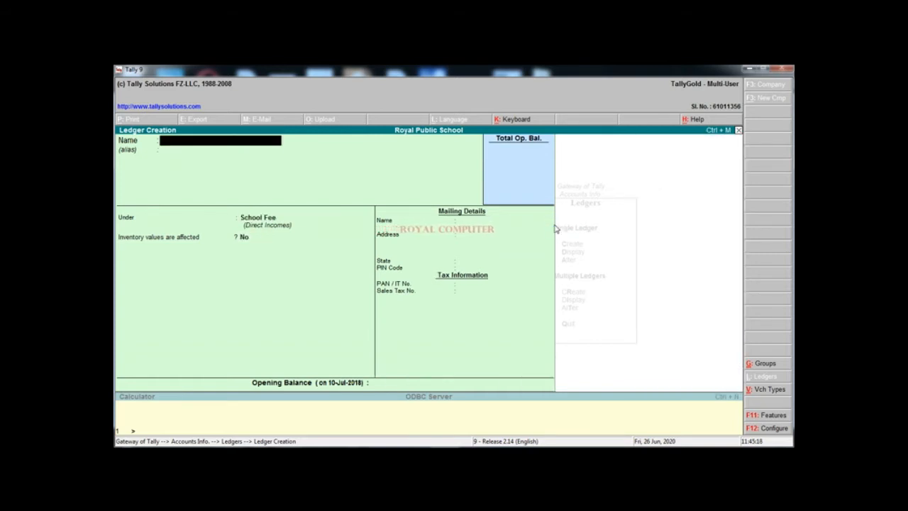
text(Apr)
key(Return)
key(Return)
key(Return)
key(Return)
key(Return)
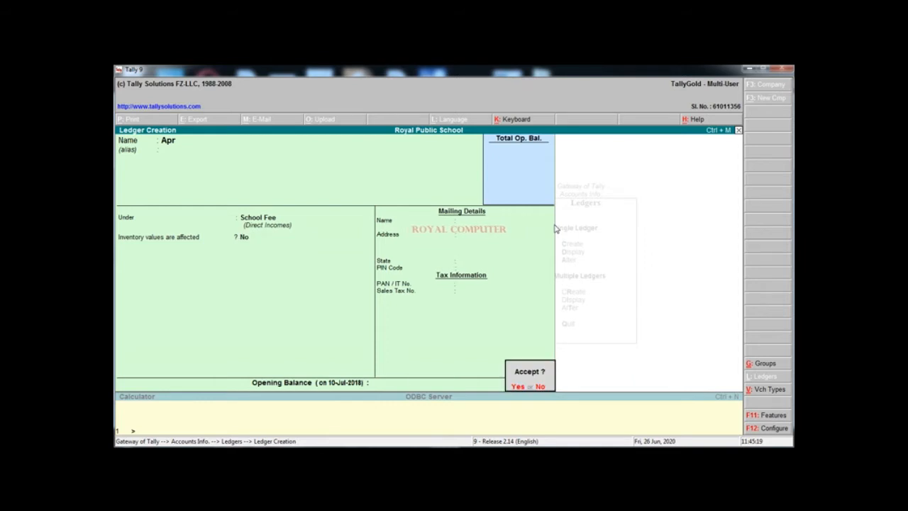
key(Return)
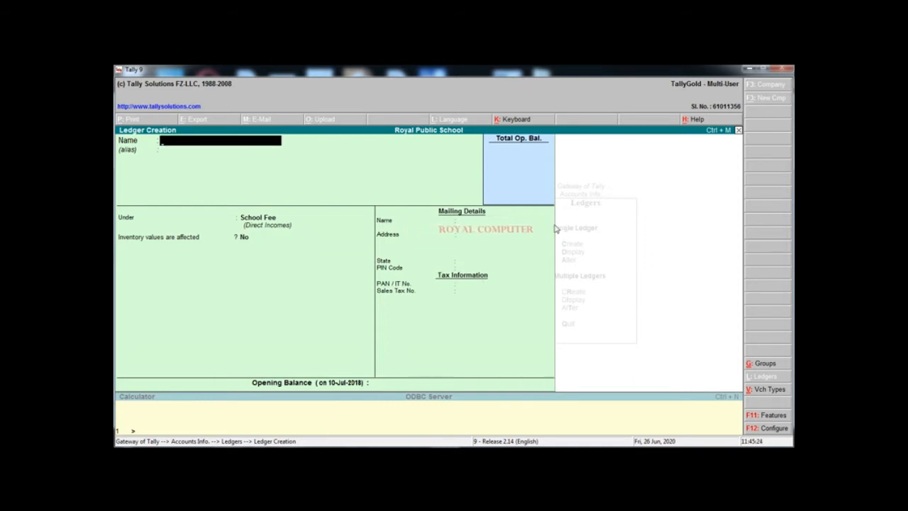
Create the Session Fee and Other ledgers under School Fee, then close the blank form
text(Sess)
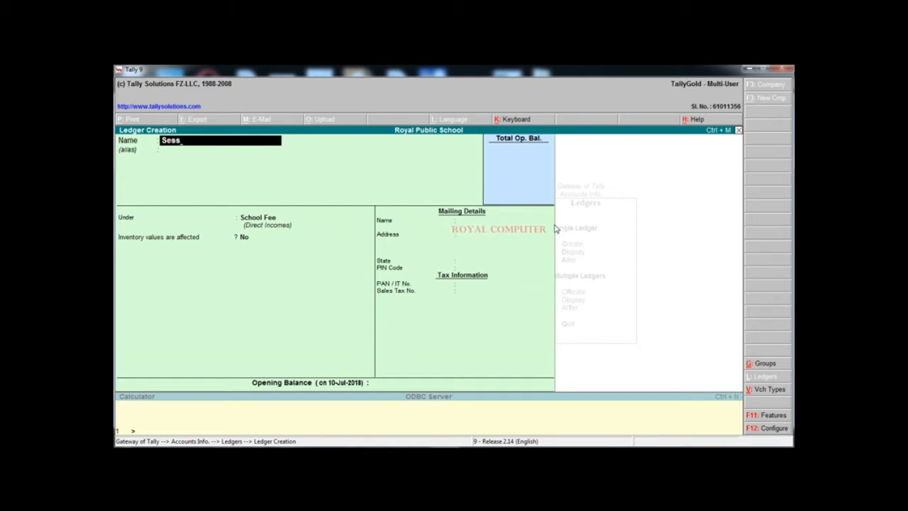
text(ion f)
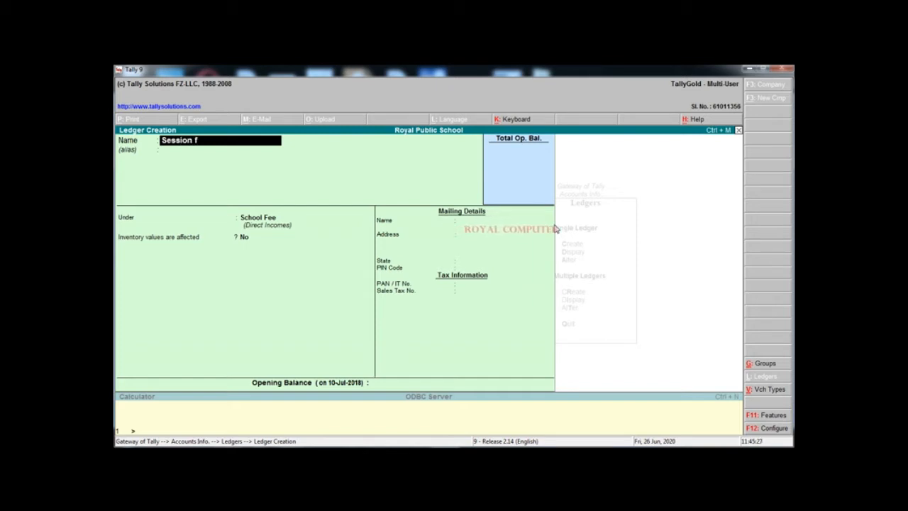
text(ee)
key(Return)
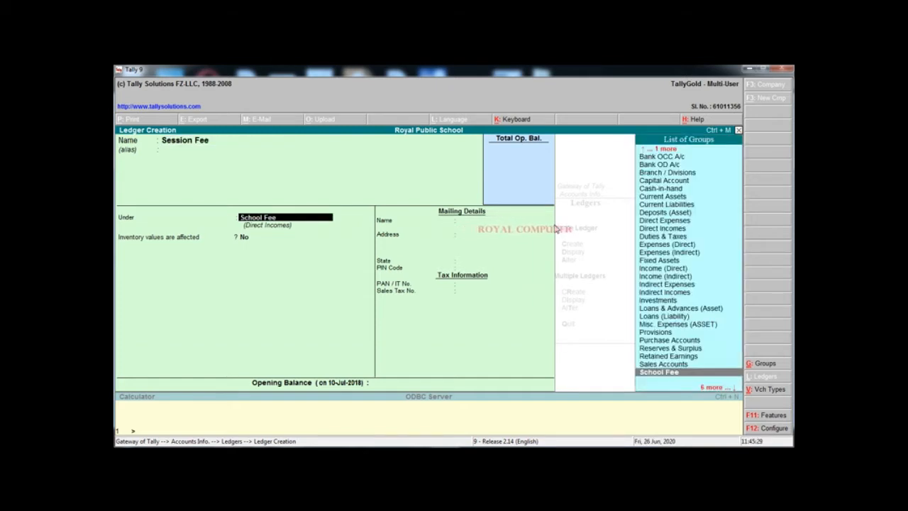
key(Return)
key(Return)
key(Return)
text(O)
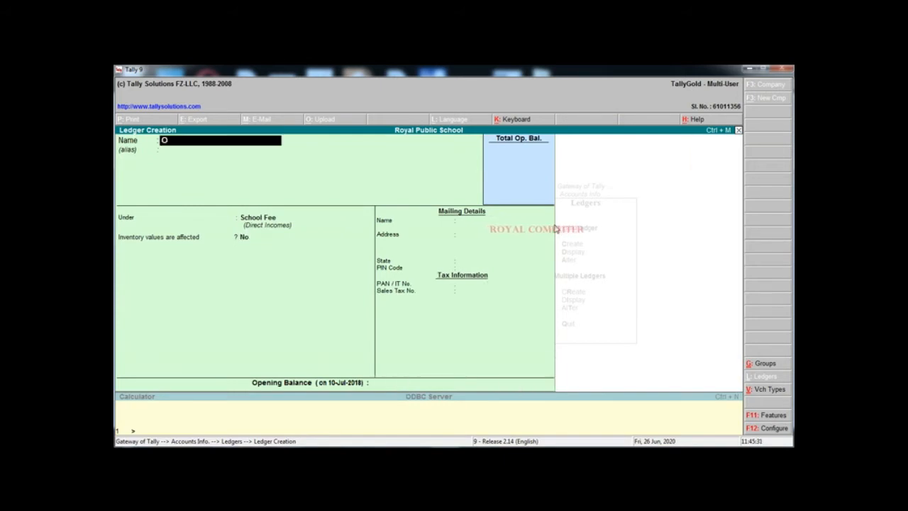
text(ther)
key(Return)
key(Return)
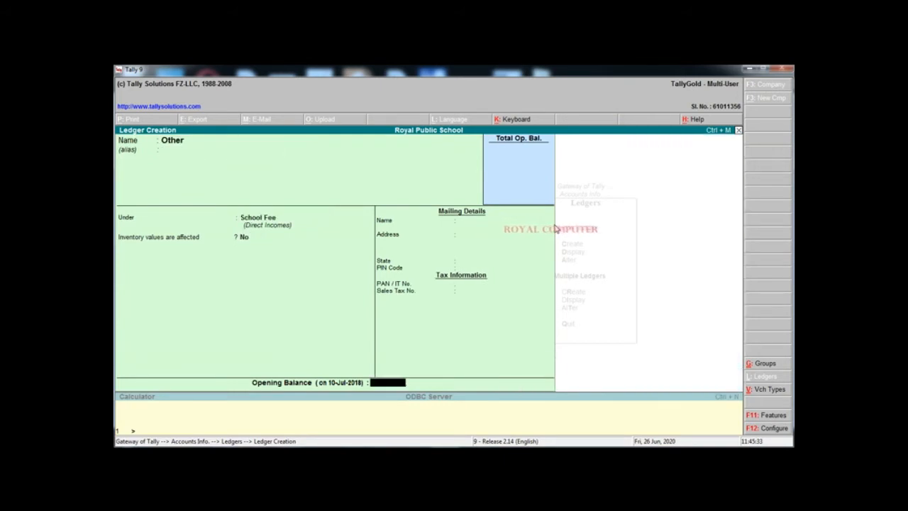
key(Return)
key(Return)
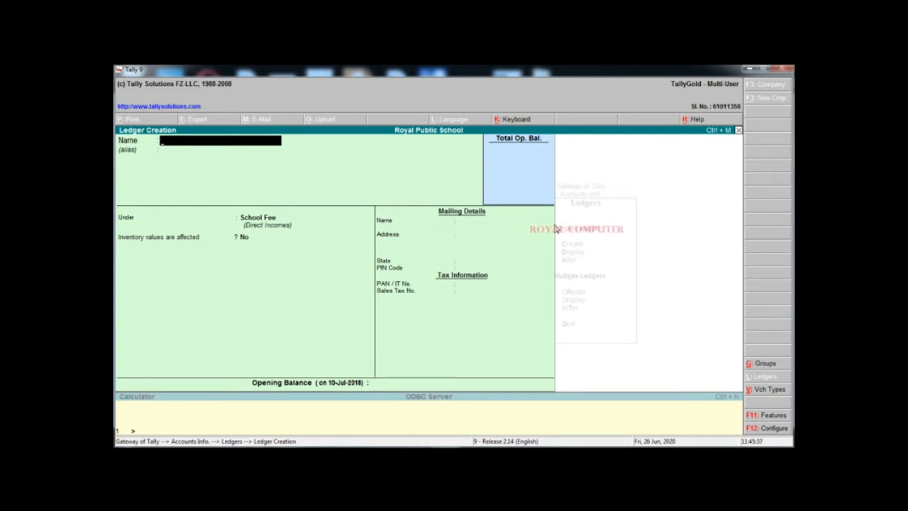
key(Escape)
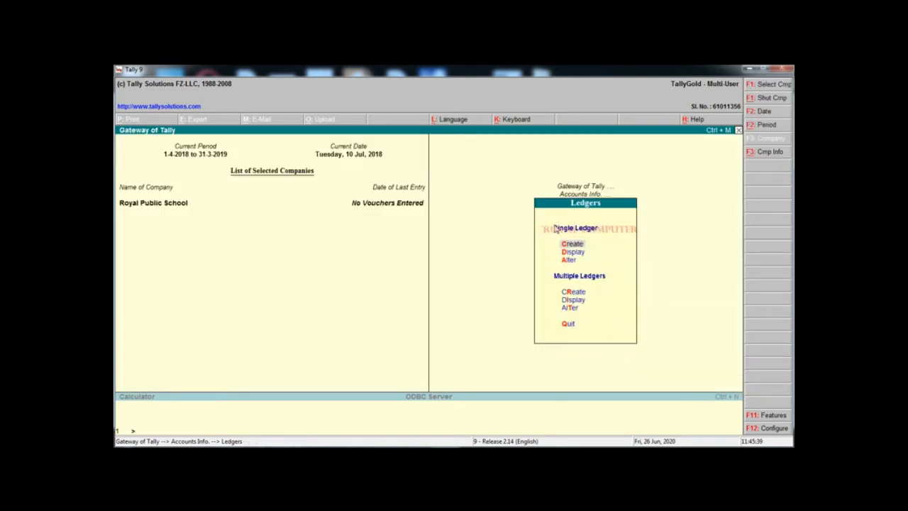
Display the 14 School Fee ledgers via Multiple Ledgers Display, then close the listing
key(Down)
key(Down)
key(Down)
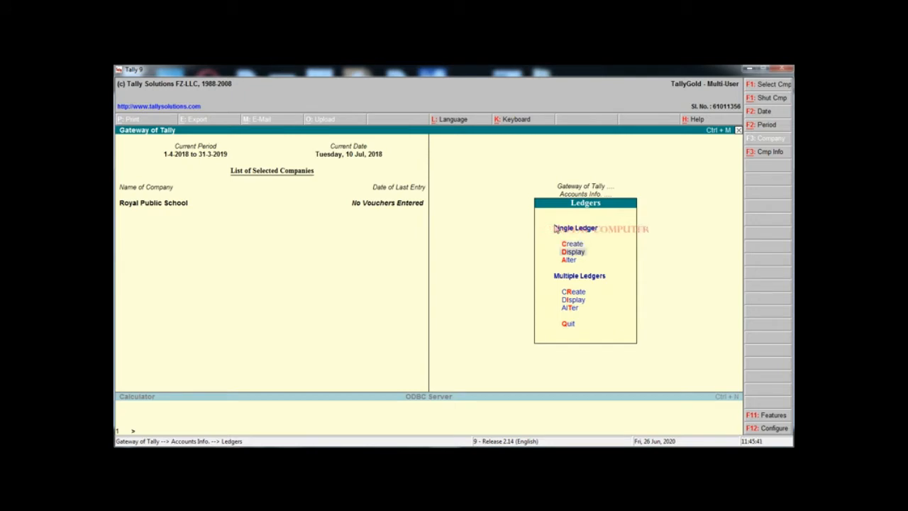
key(Down)
key(Down)
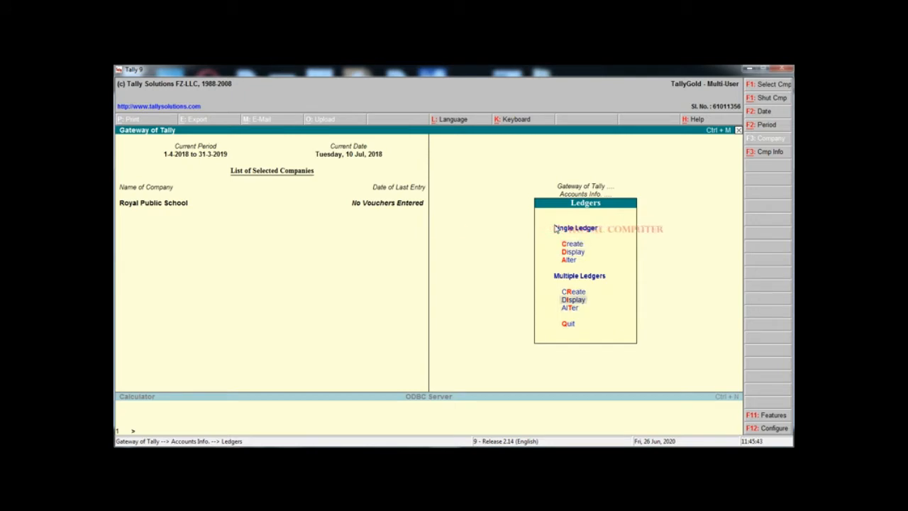
key(Up)
key(Return)
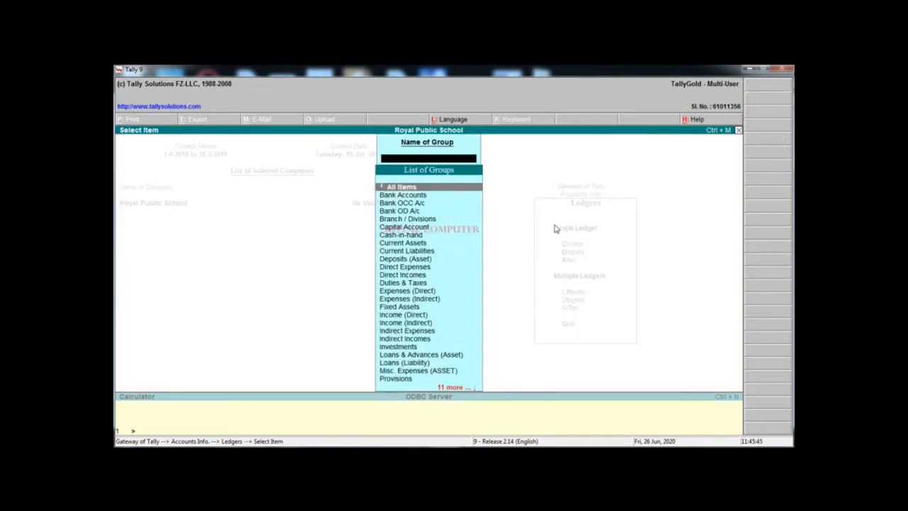
text(S)
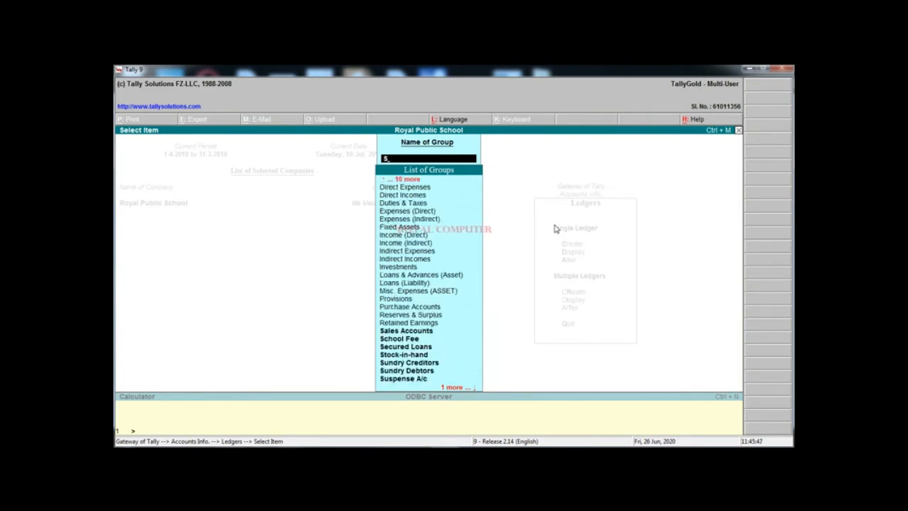
key(Down)
key(Return)
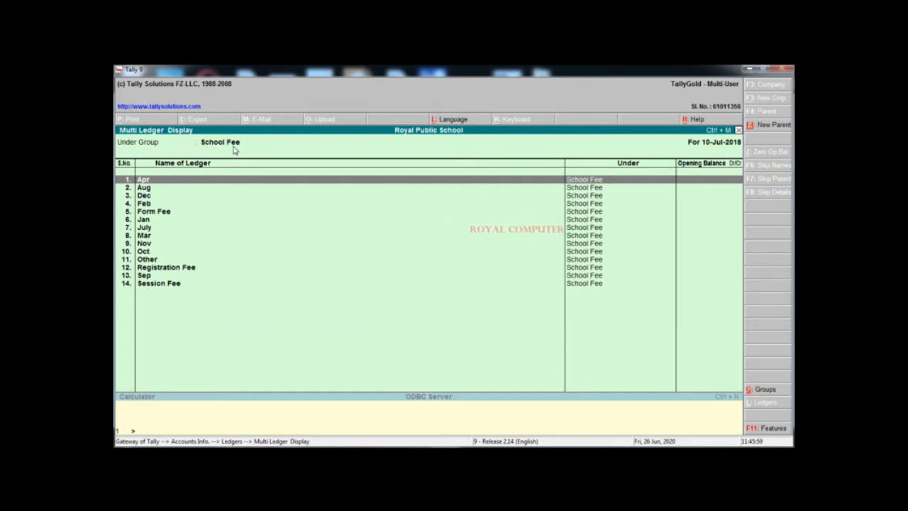
key(Escape)
Back out to Gateway and reopen Accounts Info > Ledgers > Single Ledger Create
key(Escape)
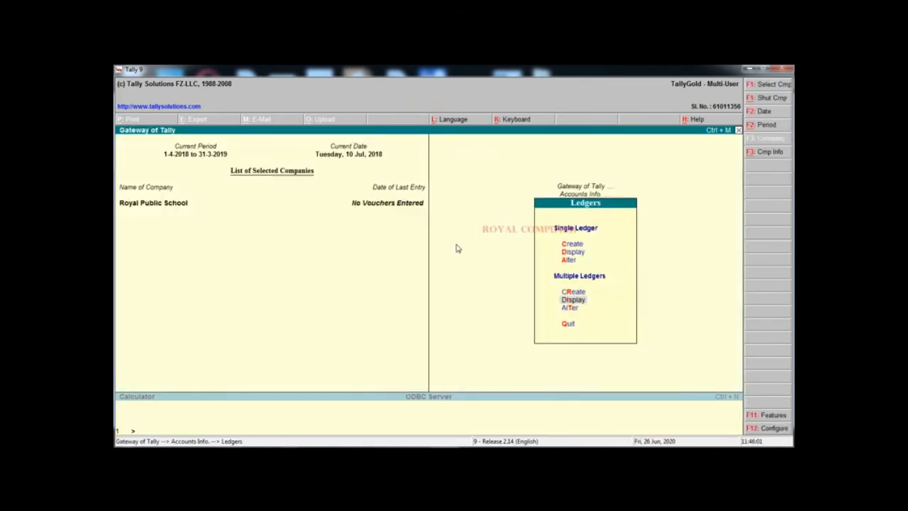
key(Escape)
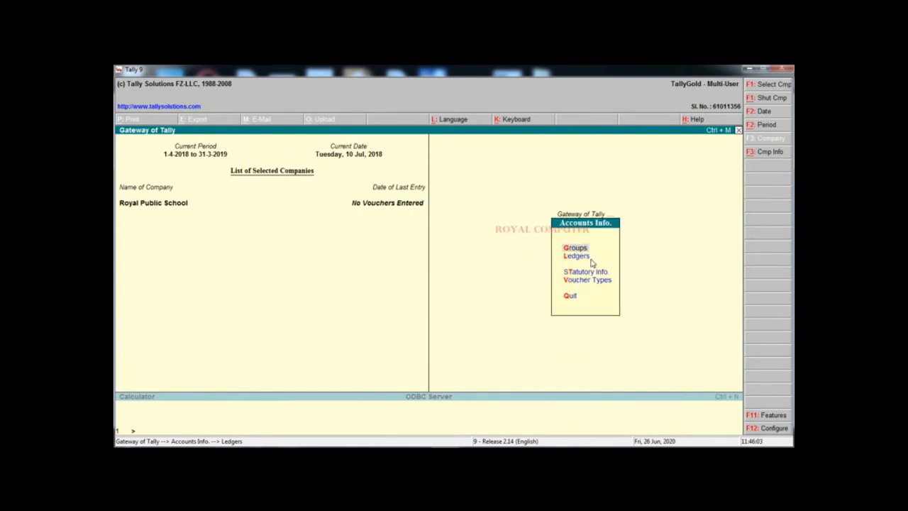
key(Escape)
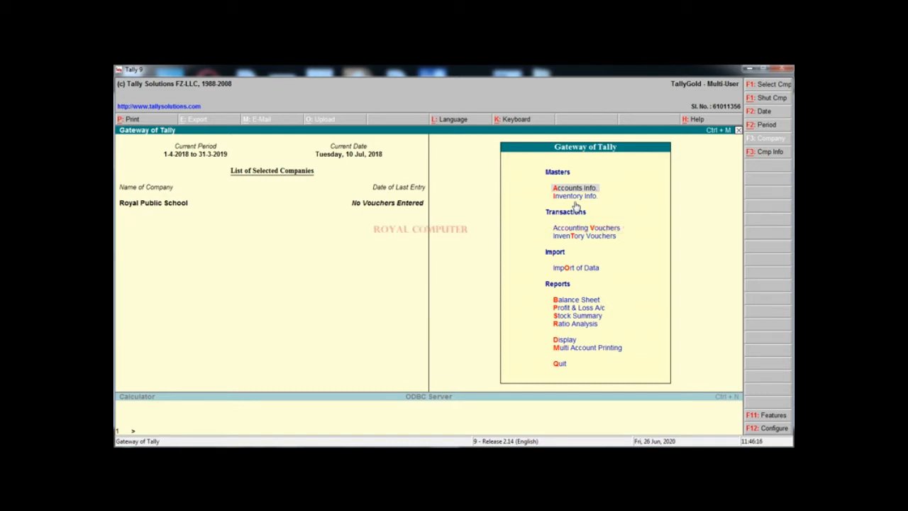
key(Return)
key(Down)
key(Return)
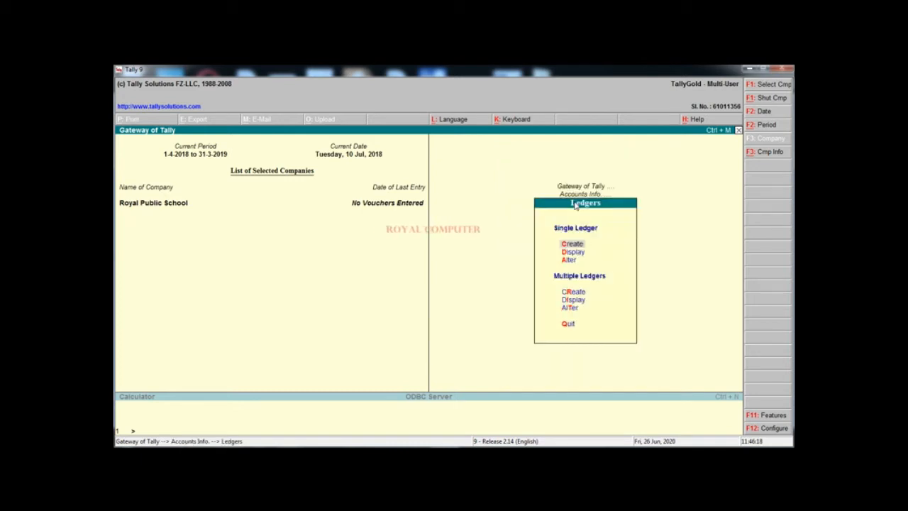
key(Return)
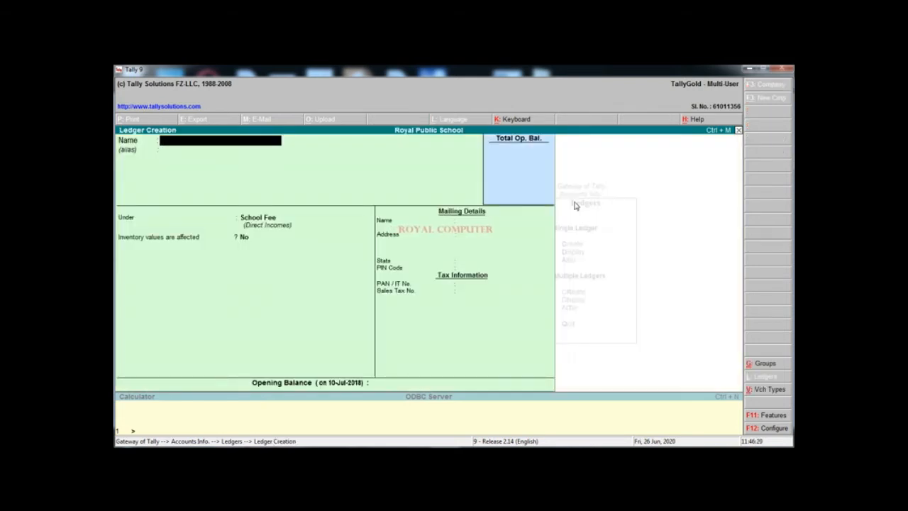
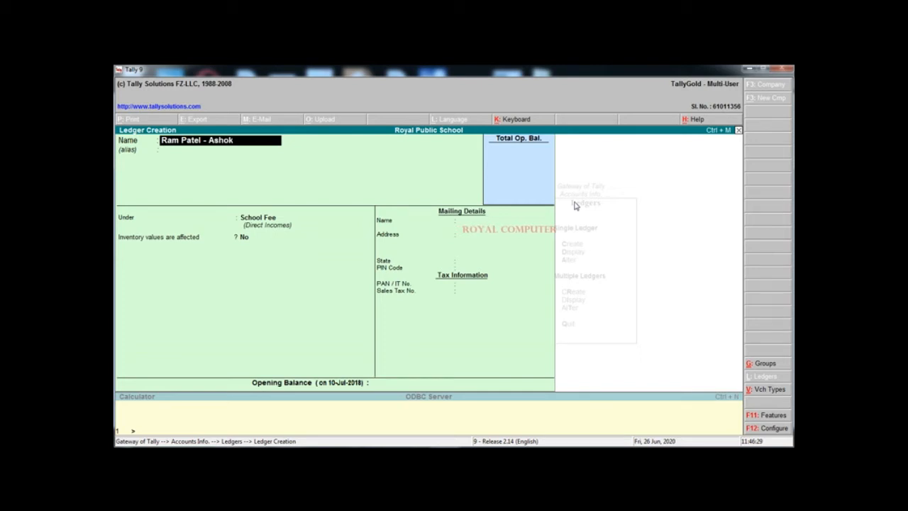
Enter the student's name as the ledger name and start a new group for it
key(Return)
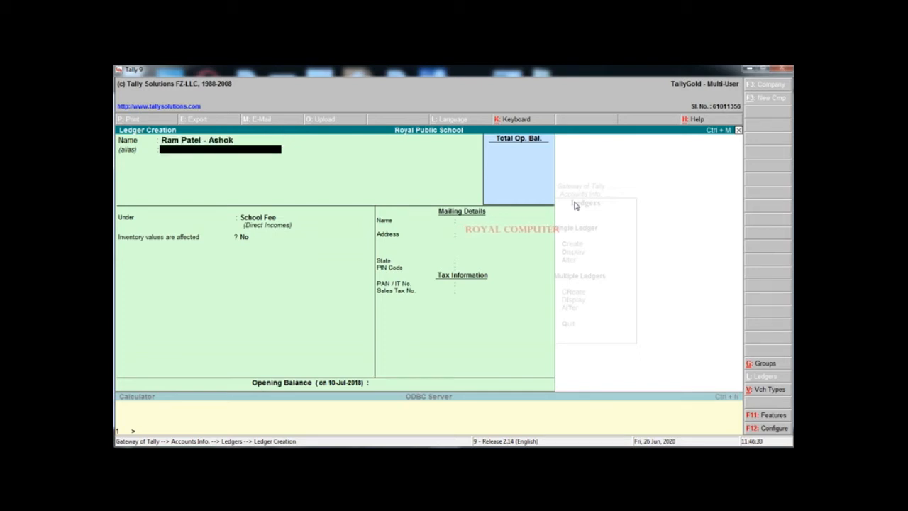
key(Return)
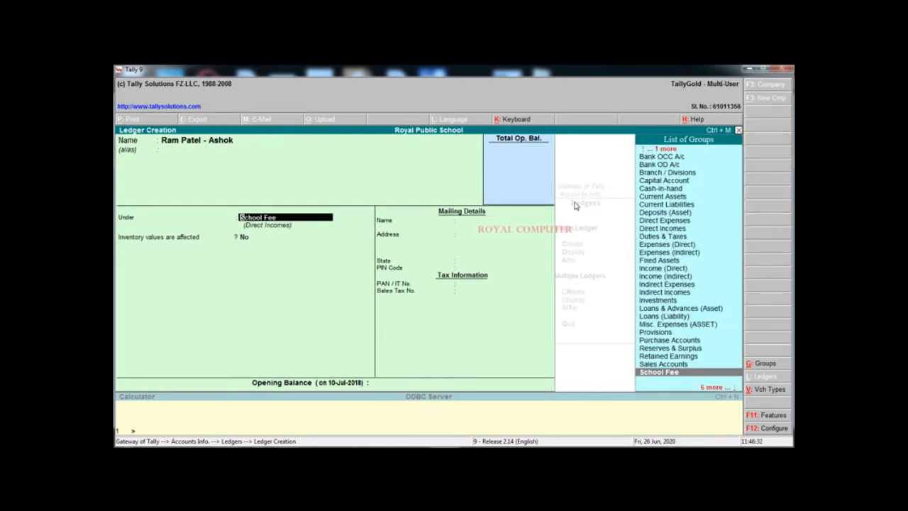
key(alt+c)
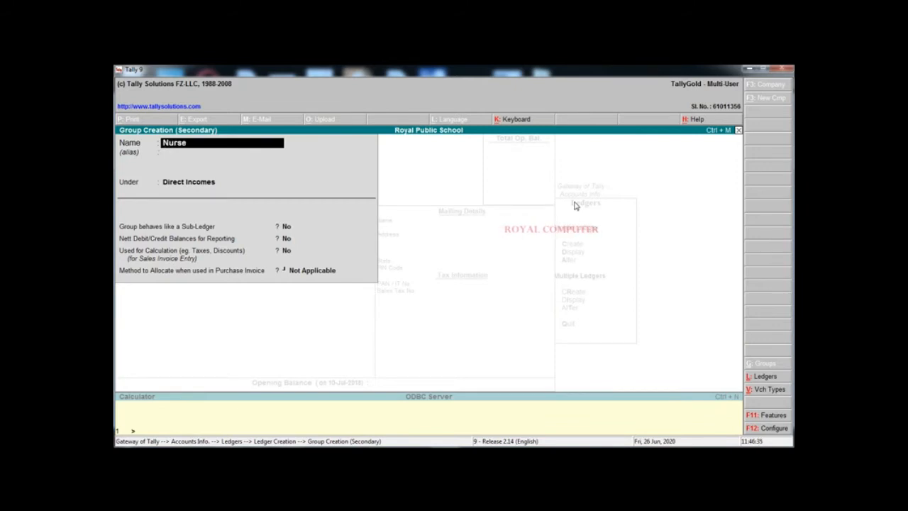
Save the Nursery group with Sundry Debtors as its parent
key(Return)
key(Return)
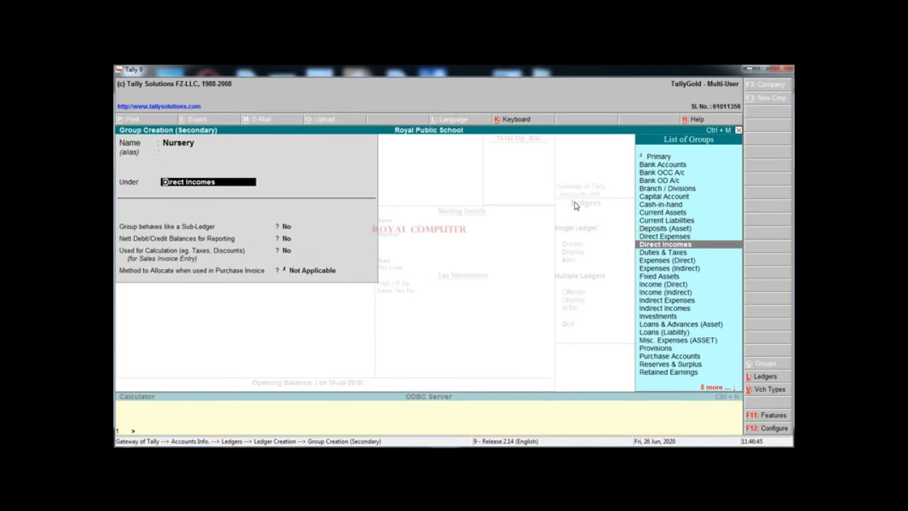
text(Sund)
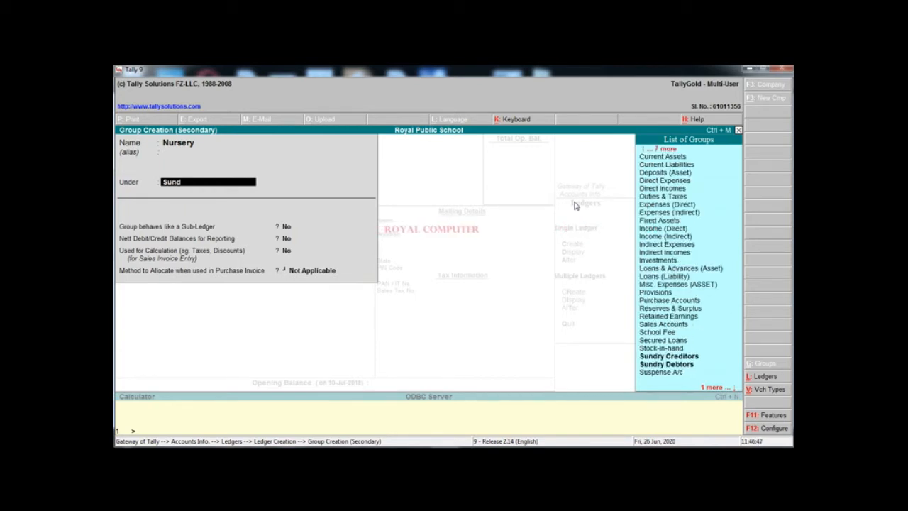
key(Down)
key(Down)
key(Up)
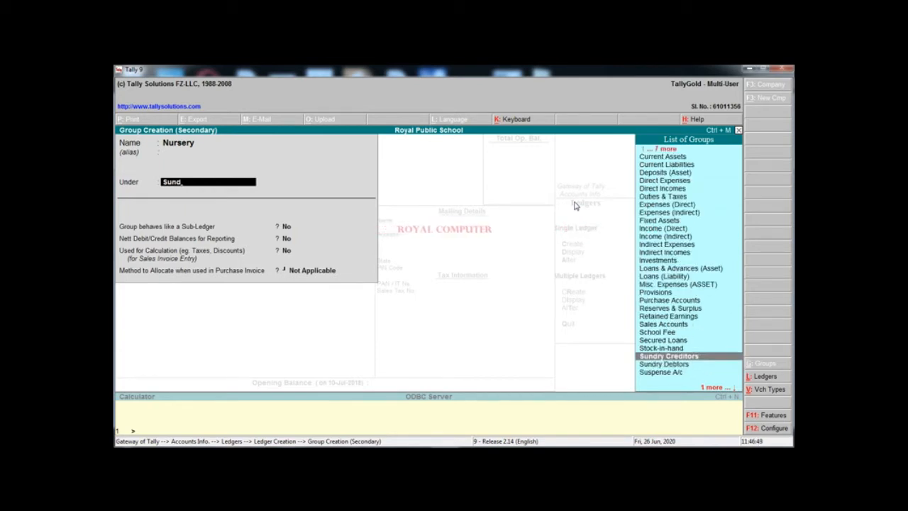
key(Down)
key(Return)
key(Return)
key(Return)
key(Return)
key(Return)
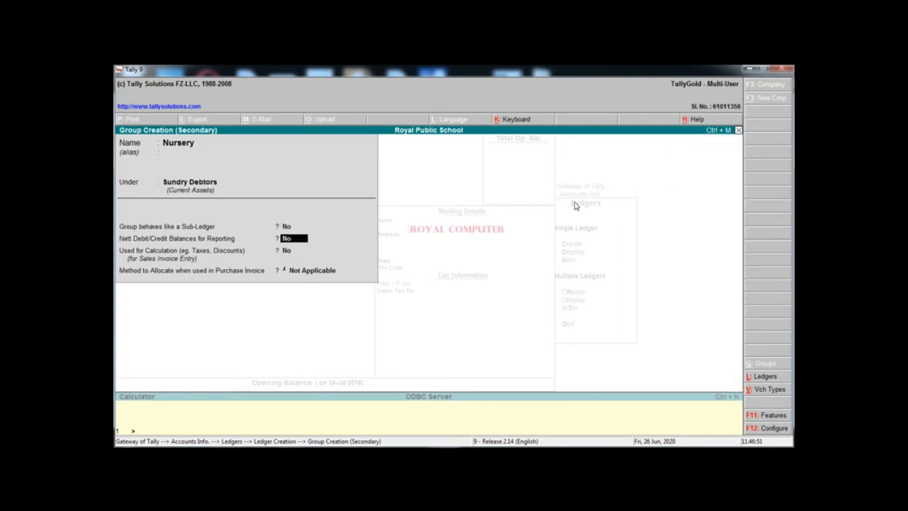
key(Return)
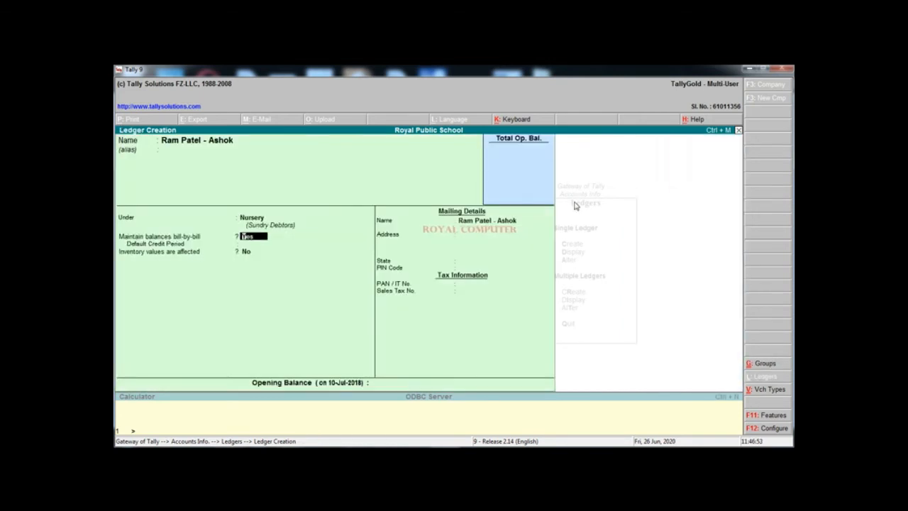
Skip the mailing and tax fields and save the student's ledger under Nursery with no opening balance
key(Return)
key(Return)
key(Return)
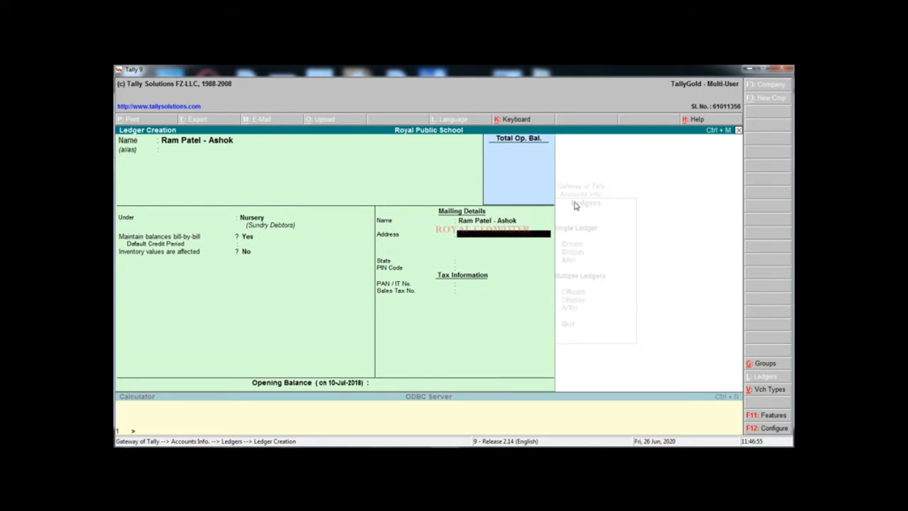
key(Return)
key(Return)
key(Return)
key(Return)
key(Return)
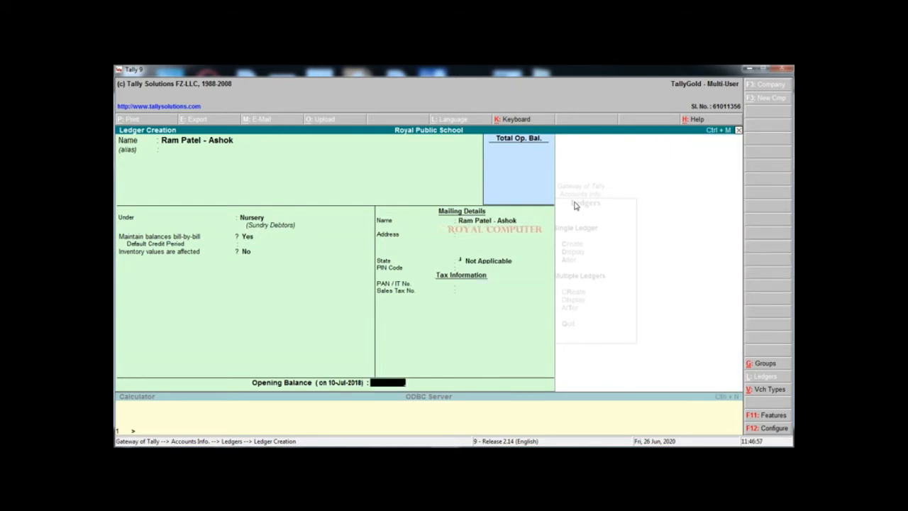
key(Return)
key(Return)
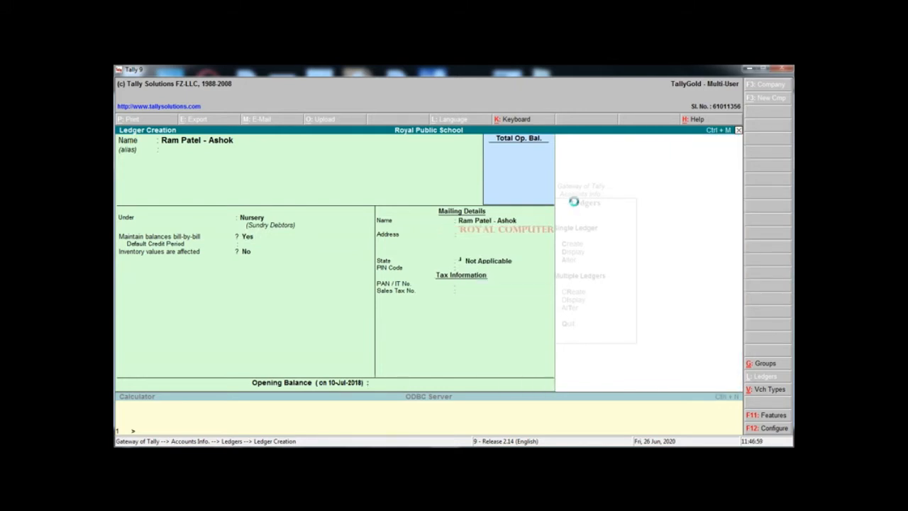
Quit ledger creation and back out to the Gateway of Tally
key(Escape)
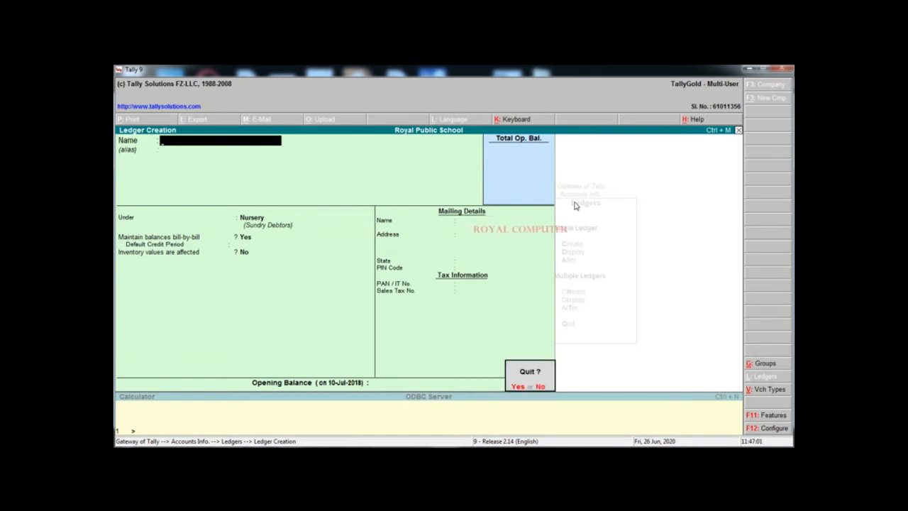
key(Return)
key(Escape)
key(Escape)
key(Escape)
key(Escape)
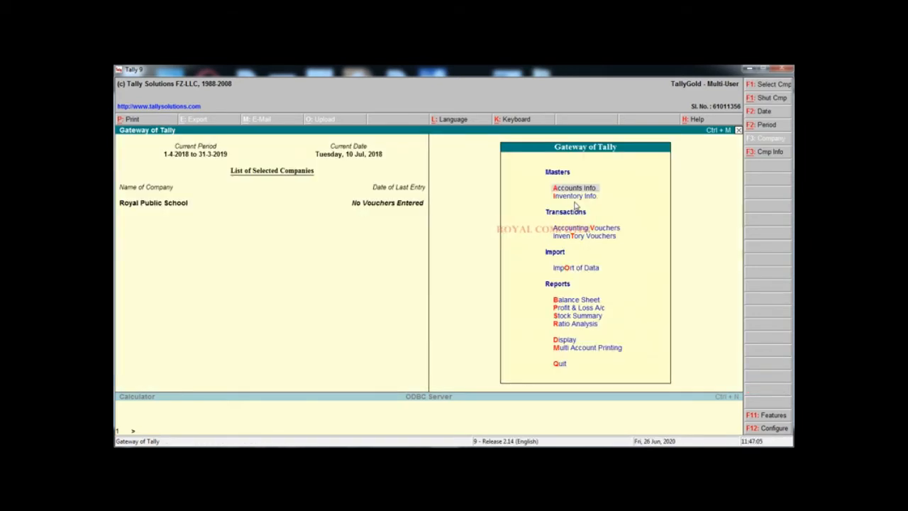
key(Down)
key(Down)
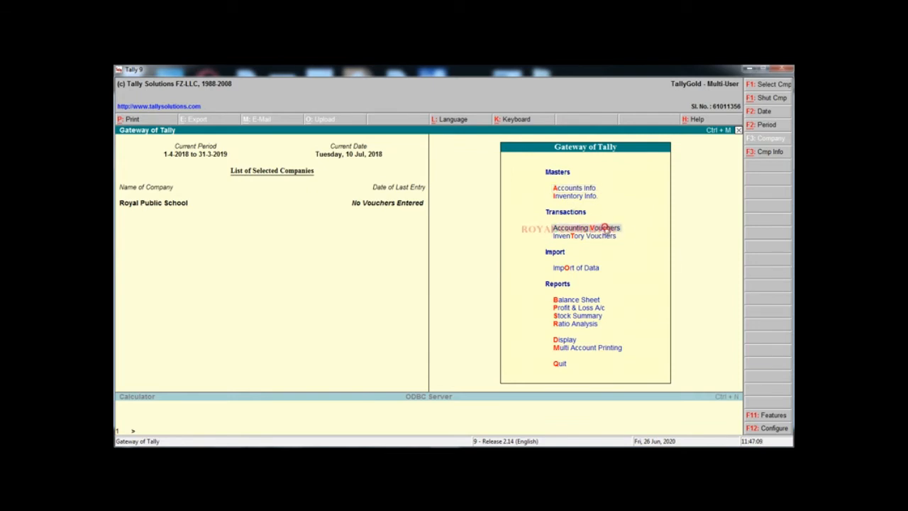
Start a Journal voucher debiting the student's ledger 13,000
click(604, 228)
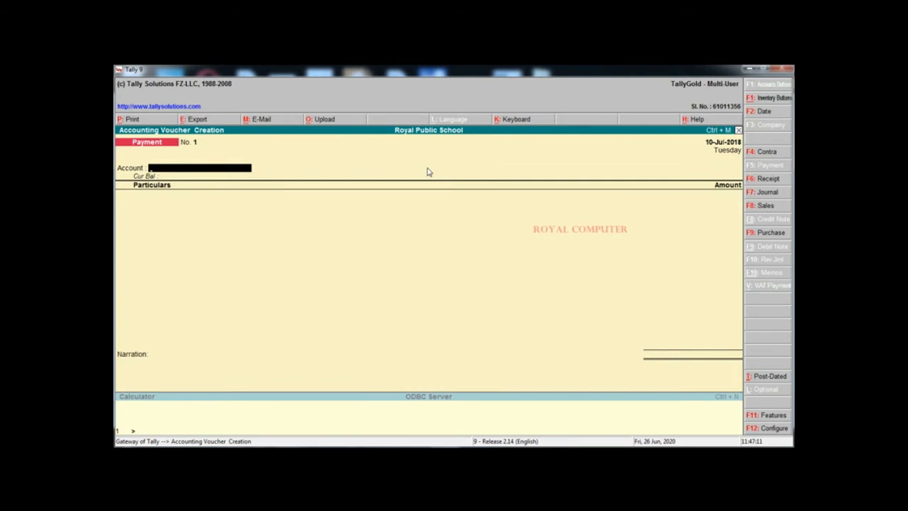
key(F7)
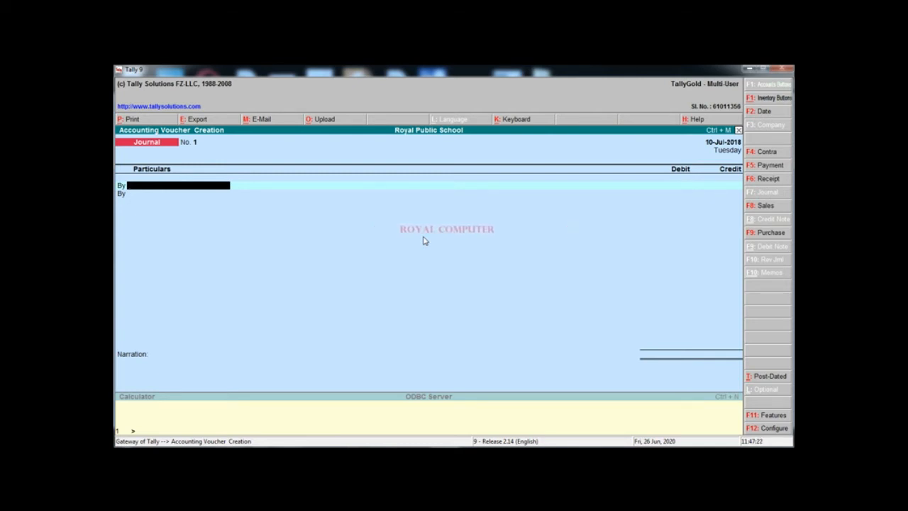
text(R)
key(Down)
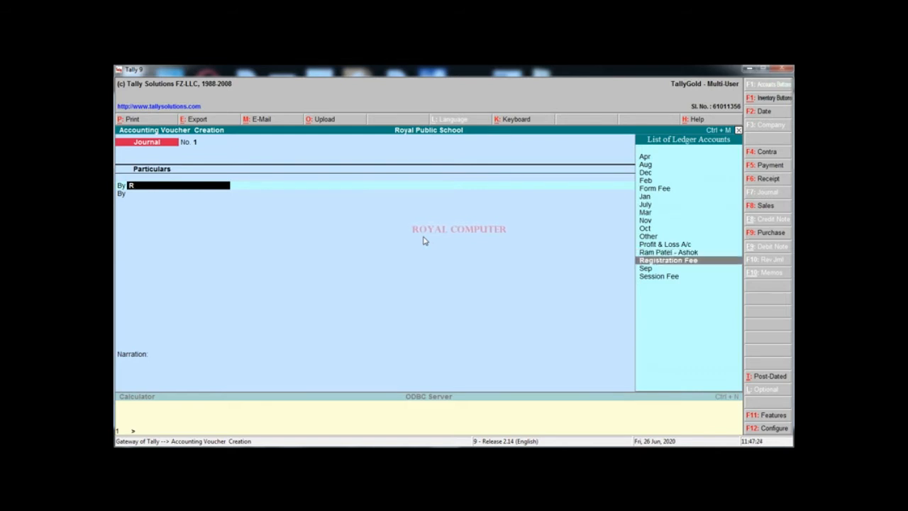
key(Up)
key(Return)
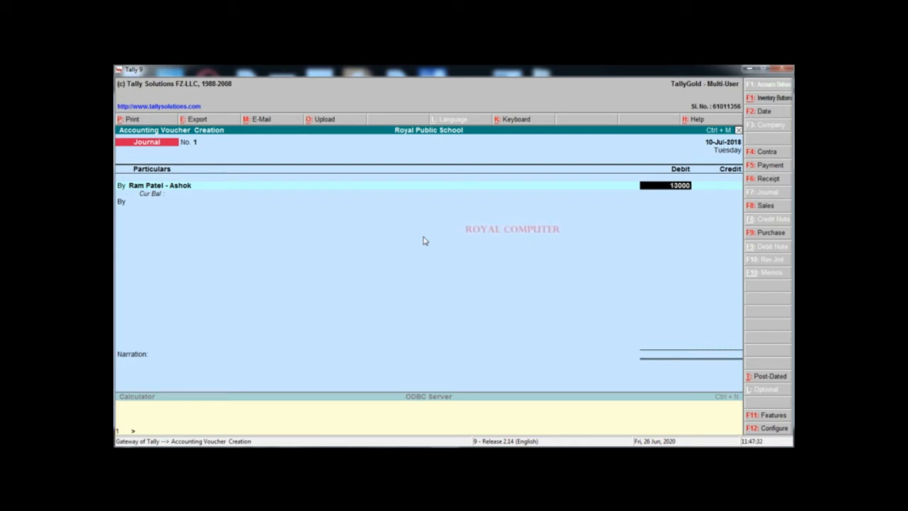
key(Return)
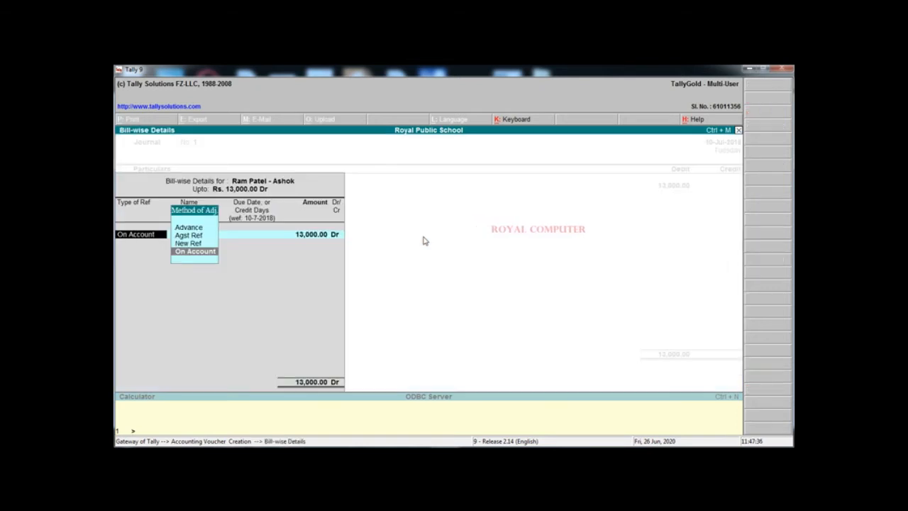
Set the bill-wise details to New Ref named 1 for the full amount
key(Up)
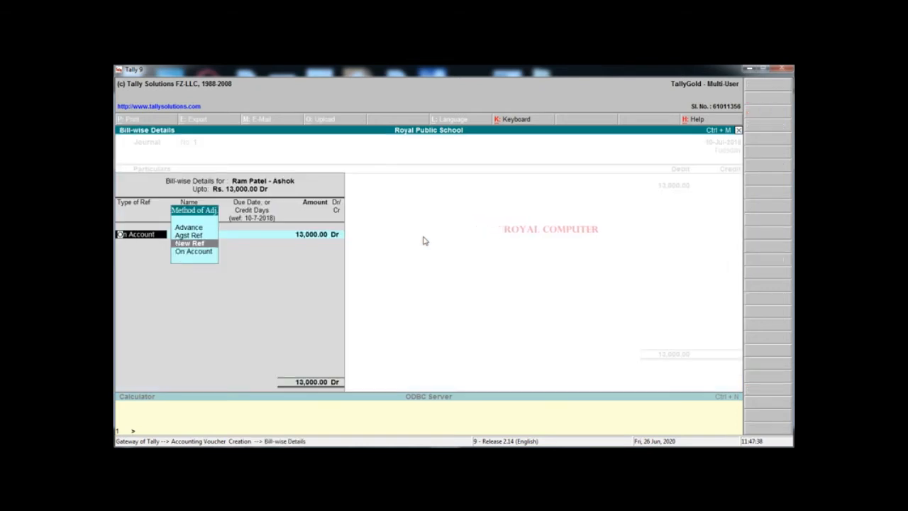
key(Return)
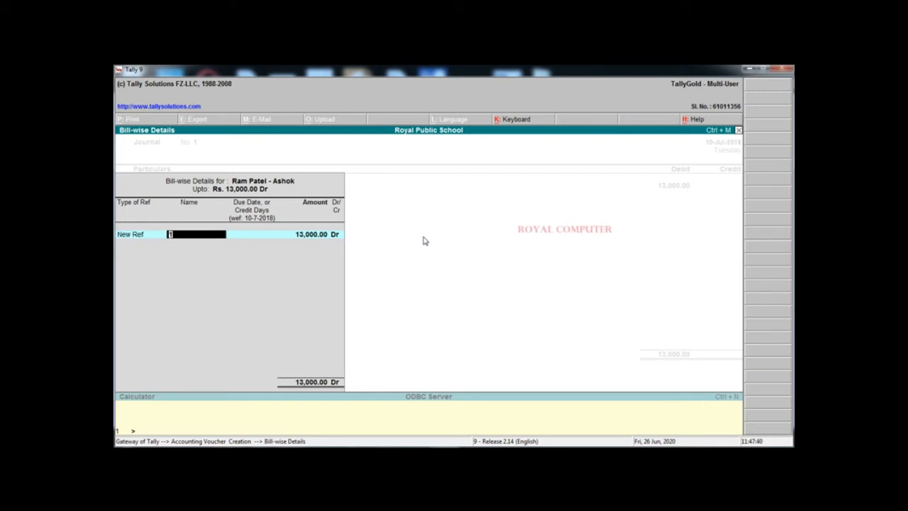
key(Return)
key(Return)
key(Return)
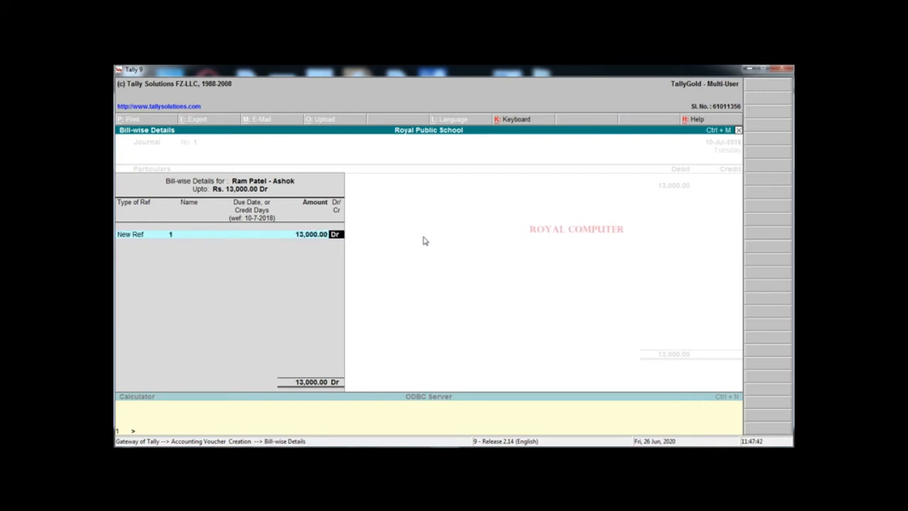
key(Return)
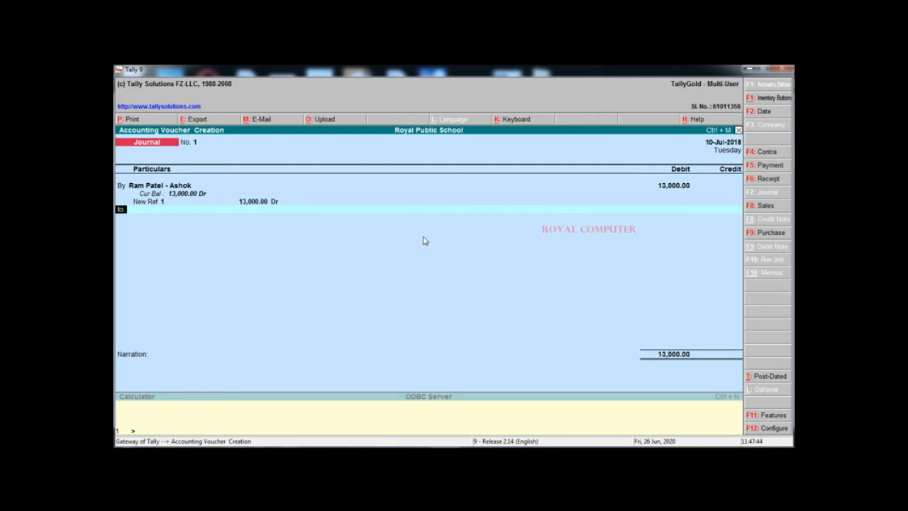
Credit Form Fee 500 and Registration Fee 500
key(t)
key(Return)
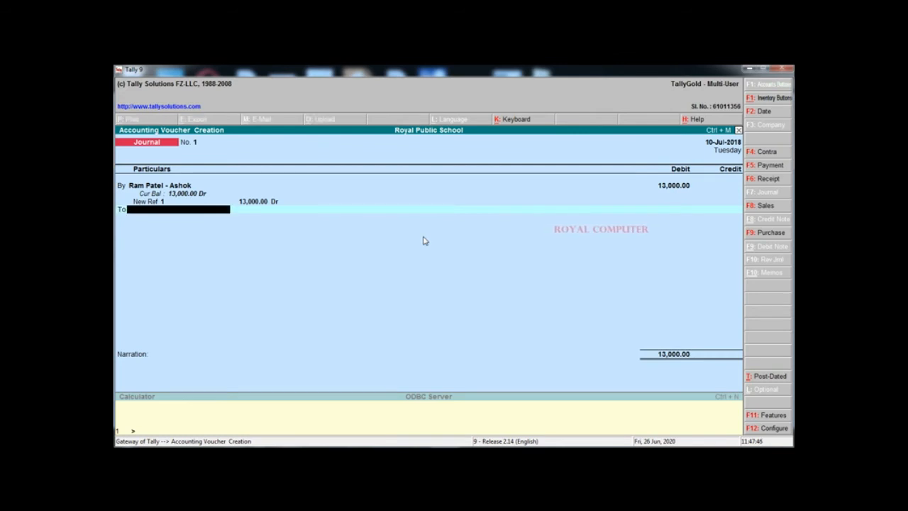
text(F)
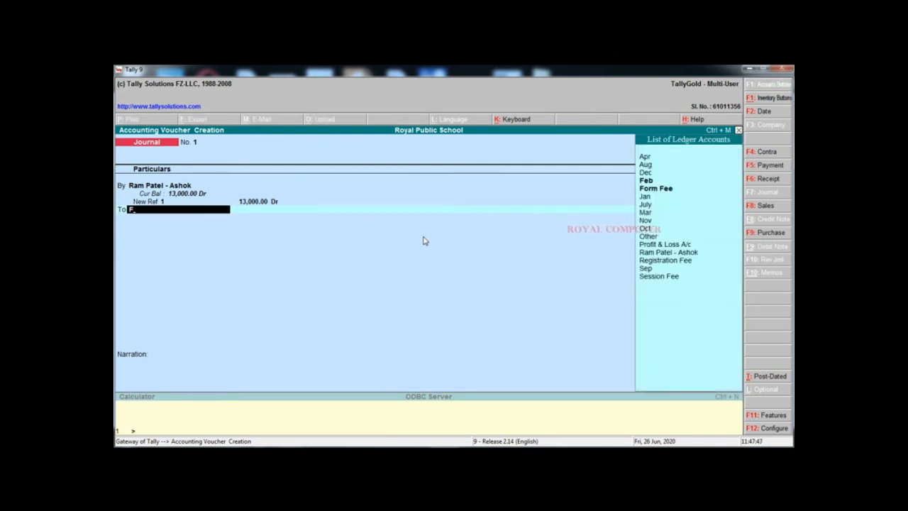
text(o)
key(Return)
text(500)
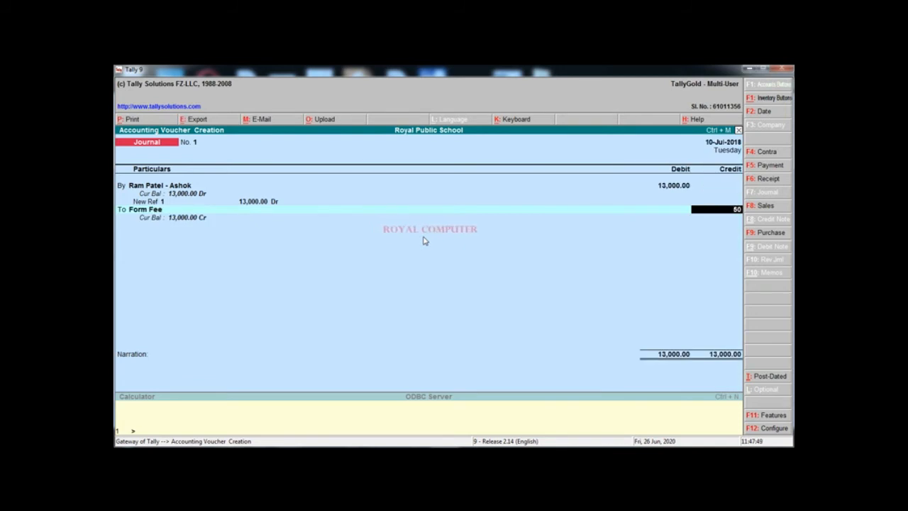
key(Return)
key(t)
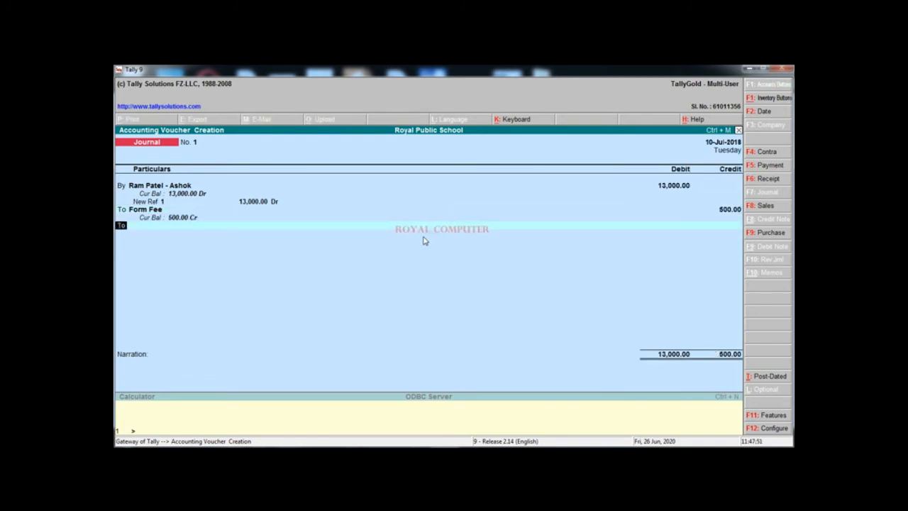
key(Return)
text(Re)
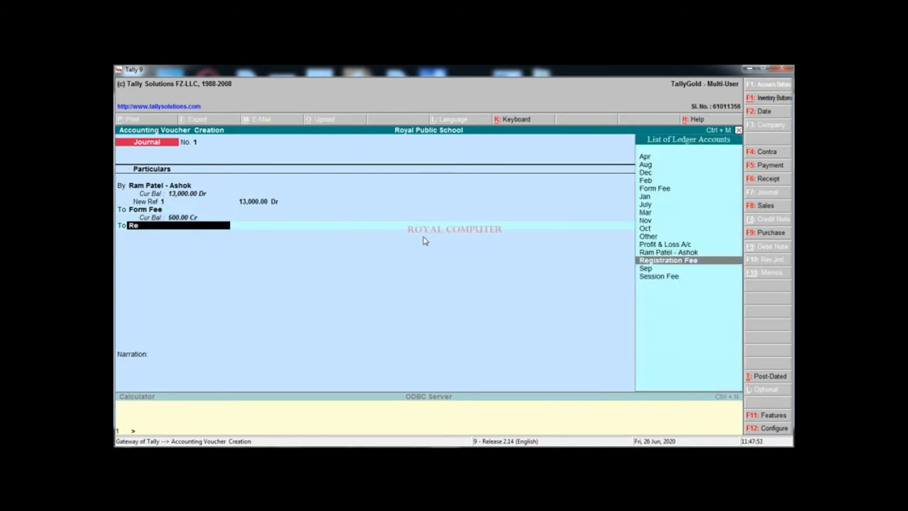
key(Return)
text(500)
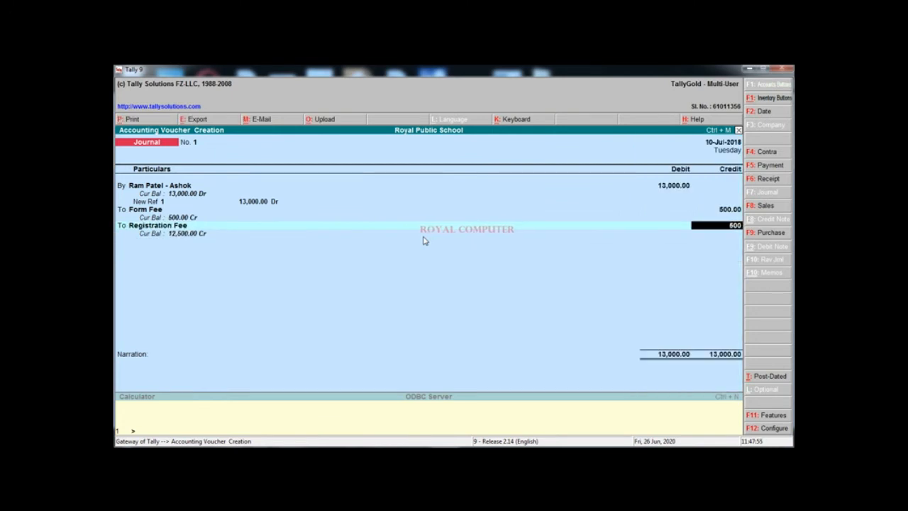
key(Return)
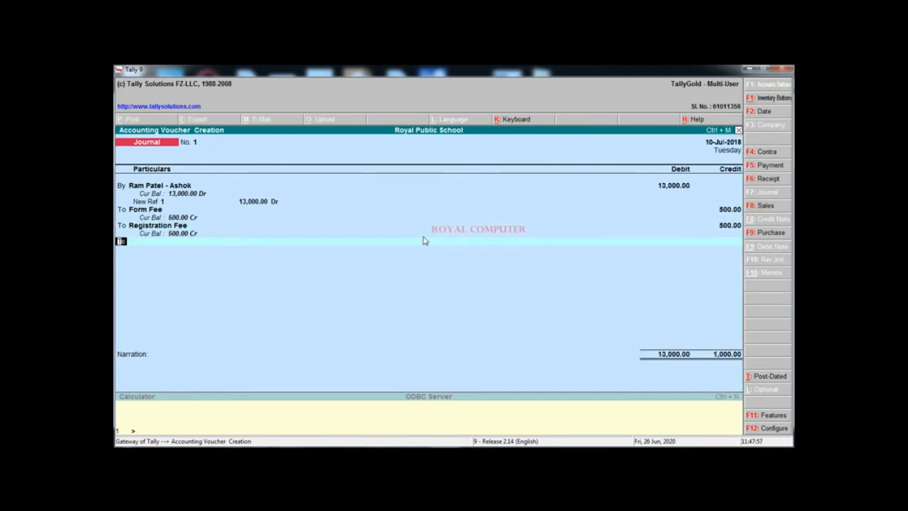
Credit July, Aug and Sep 1,000 each
key(Return)
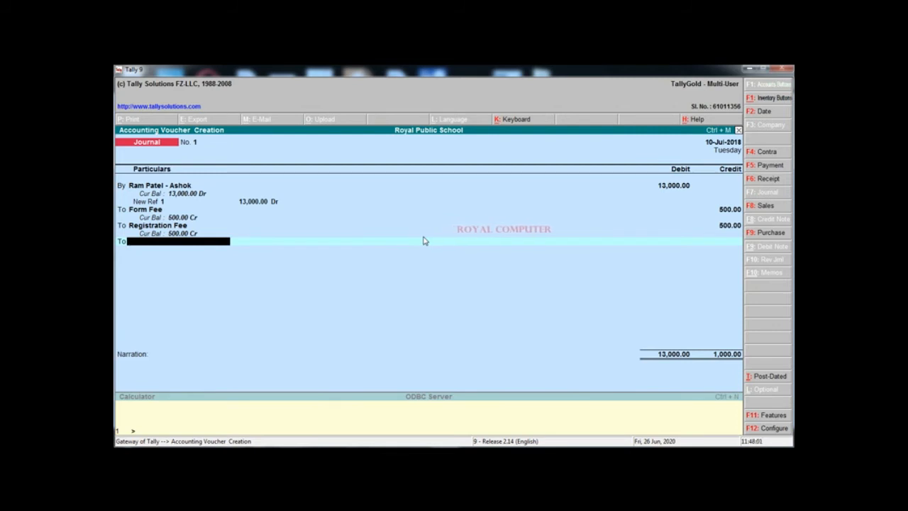
text(Ju)
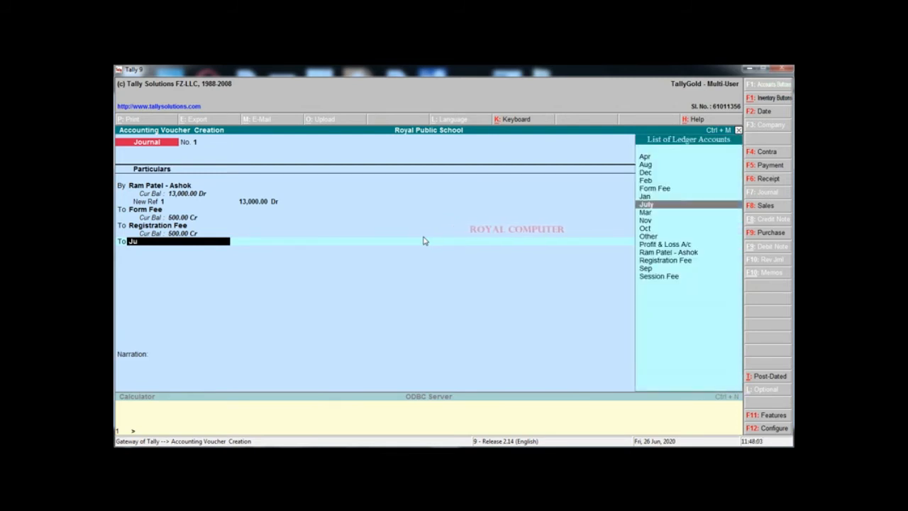
key(Return)
text(1,)
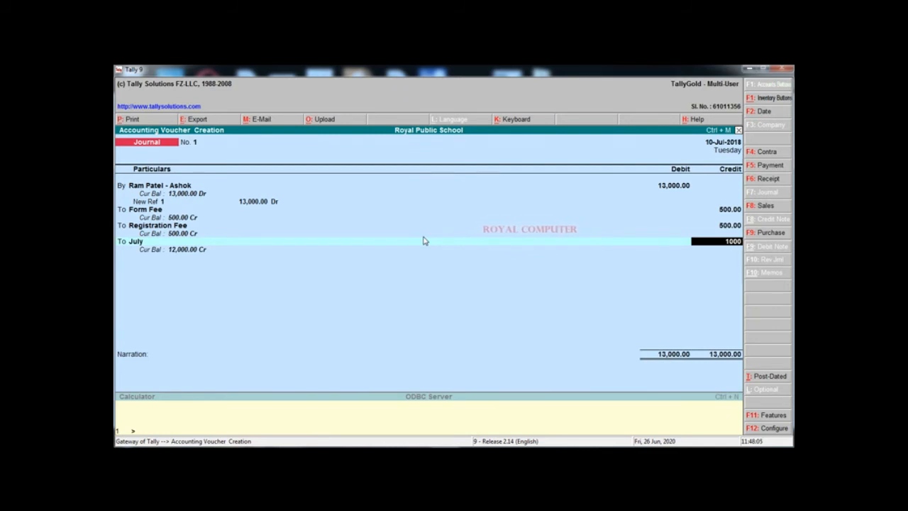
text(000)
key(Return)
key(Return)
text(Au)
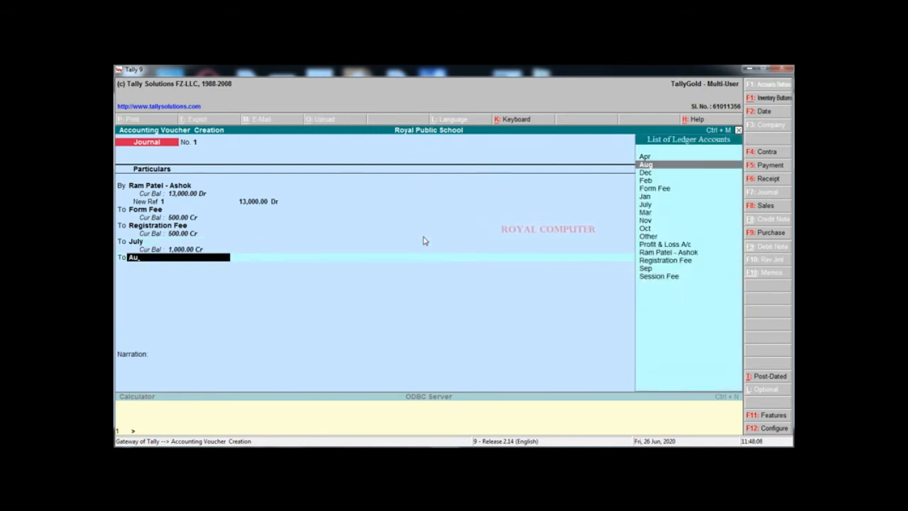
key(Return)
text(1)
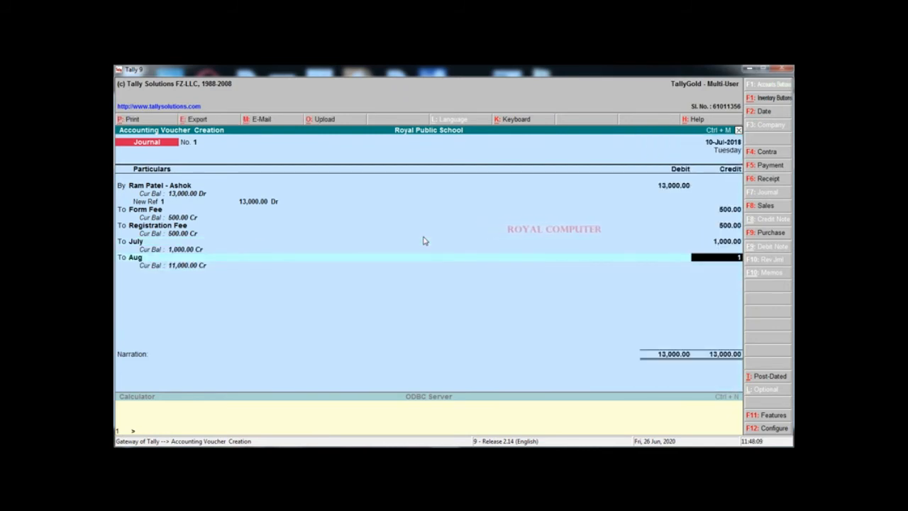
text(,000)
key(Return)
key(Return)
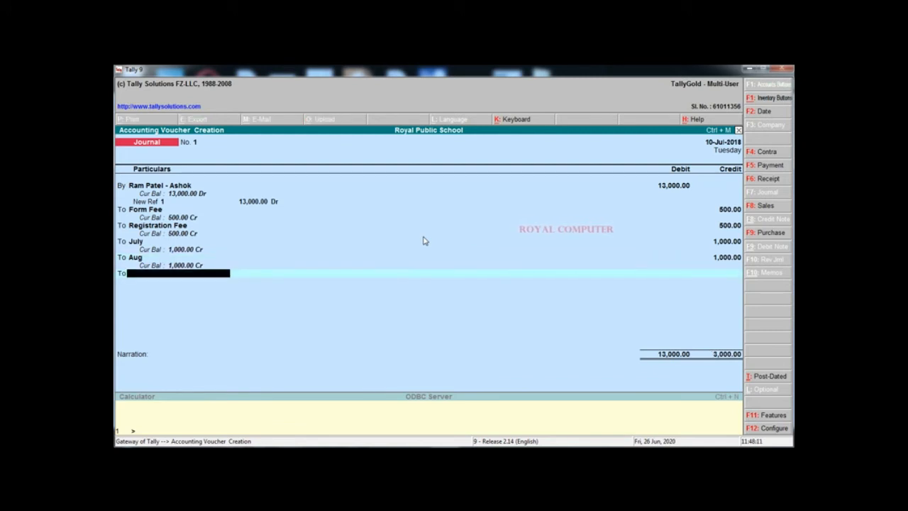
text(Se)
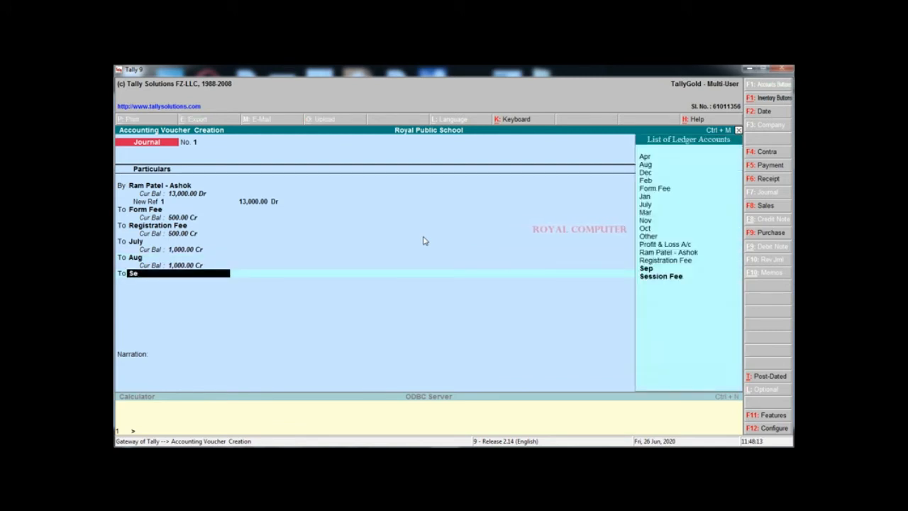
key(Return)
text(1000)
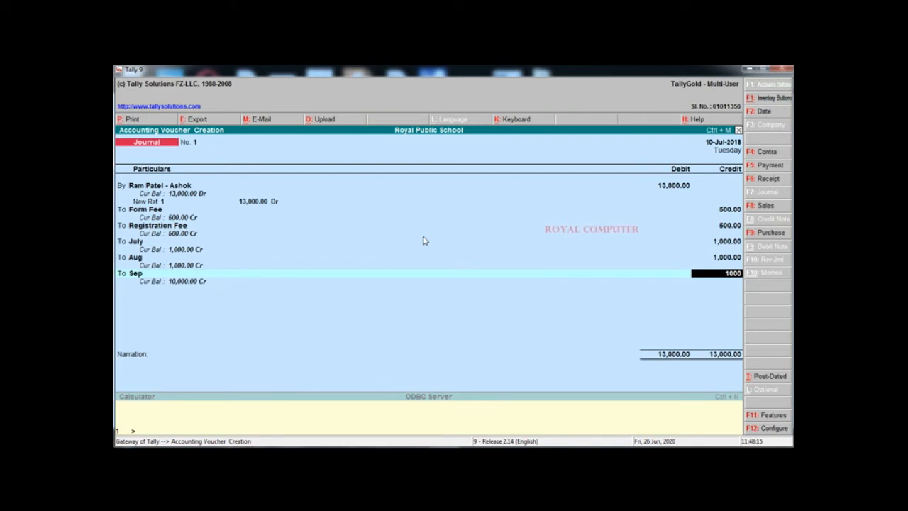
key(Return)
Credit Oct, Nov and Dec 1,000 each
key(Return)
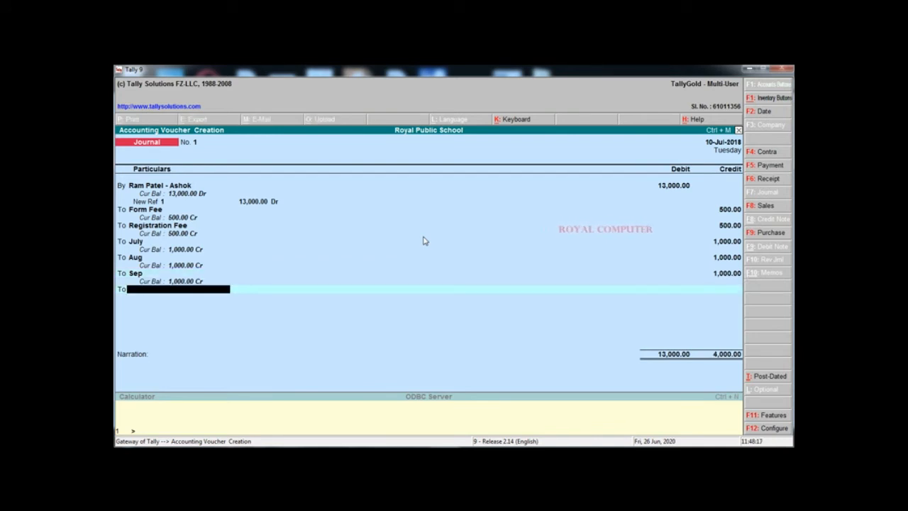
text(Oct)
key(Return)
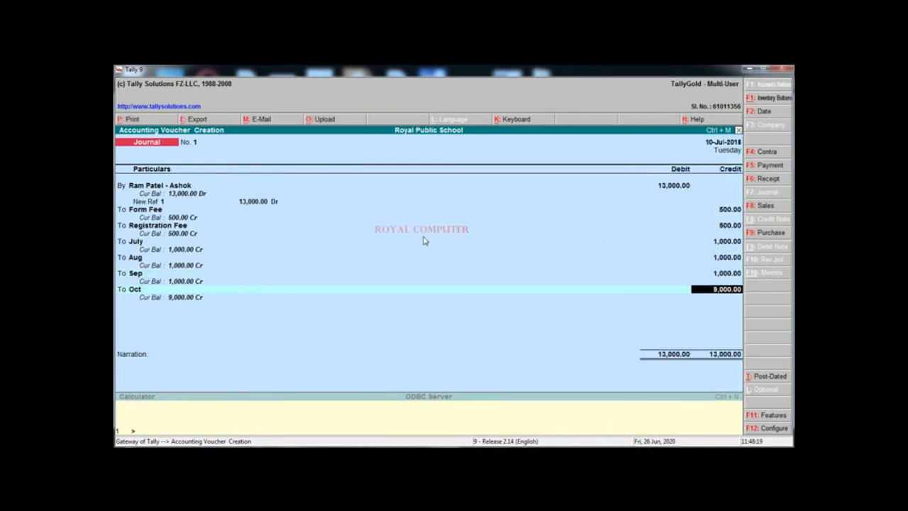
text(1000)
key(Return)
key(Return)
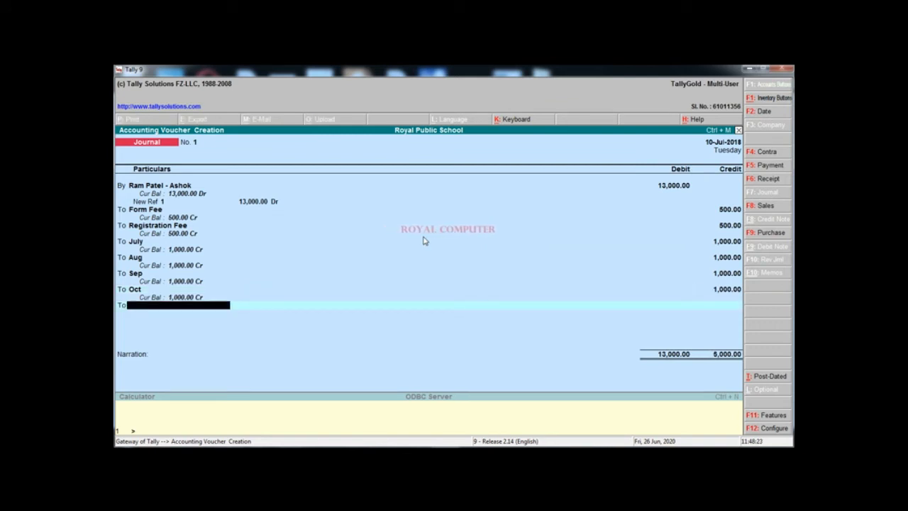
text(No)
key(Return)
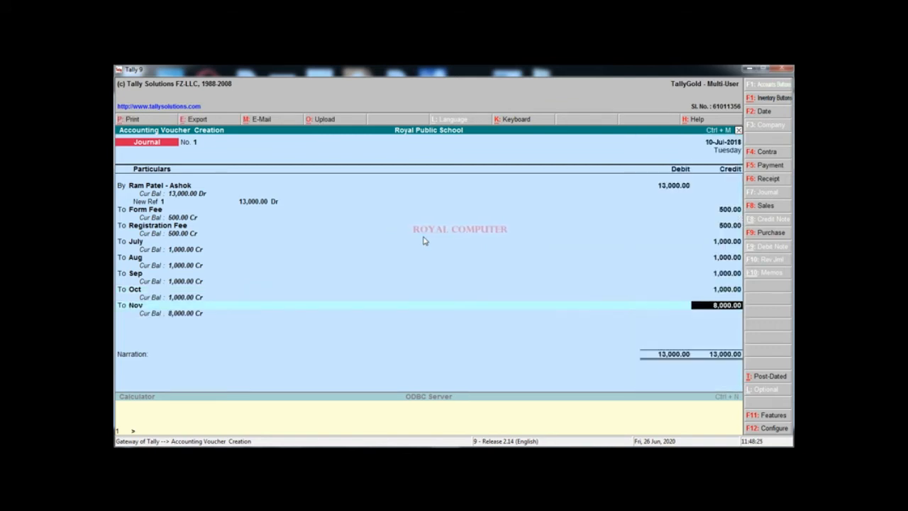
text(1000)
key(Return)
key(Return)
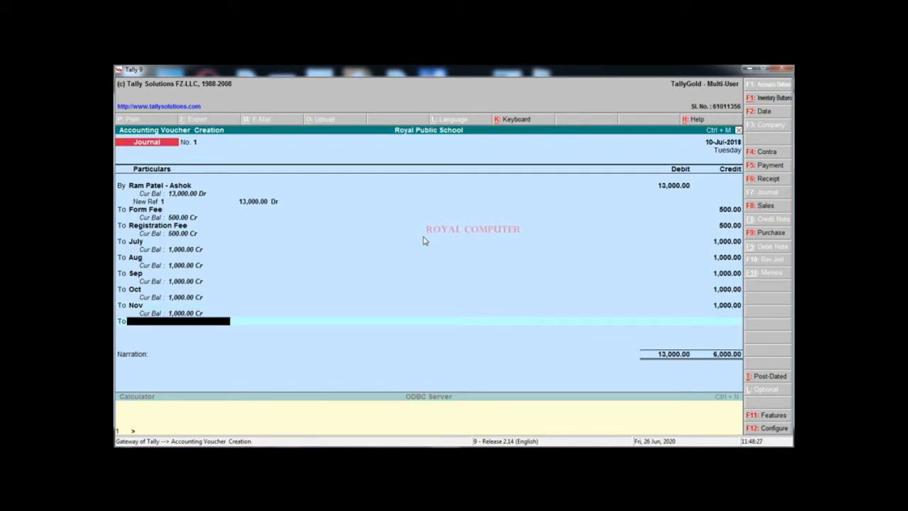
text(De)
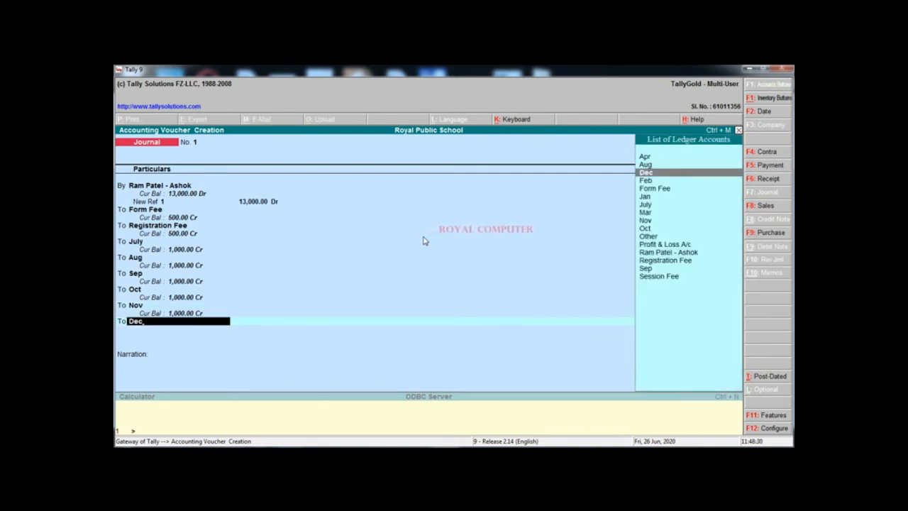
text(c)
key(Return)
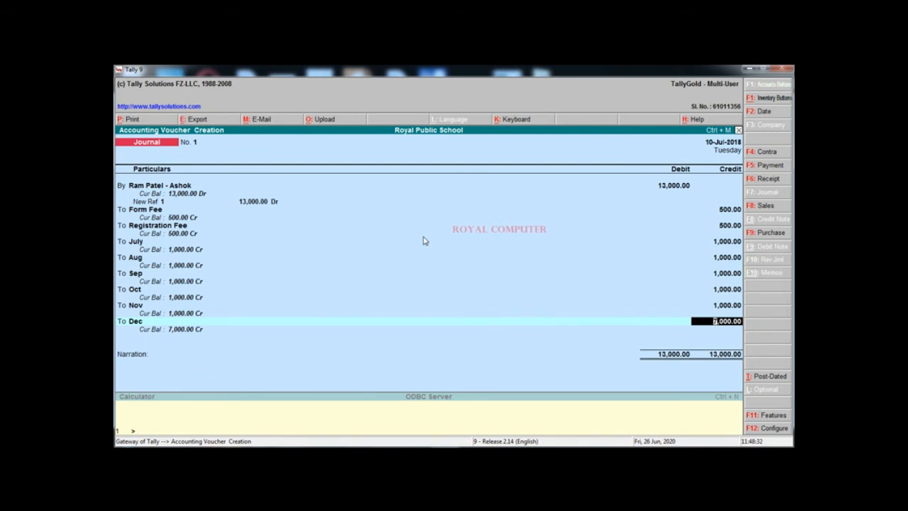
text(1,00)
text(0)
key(Return)
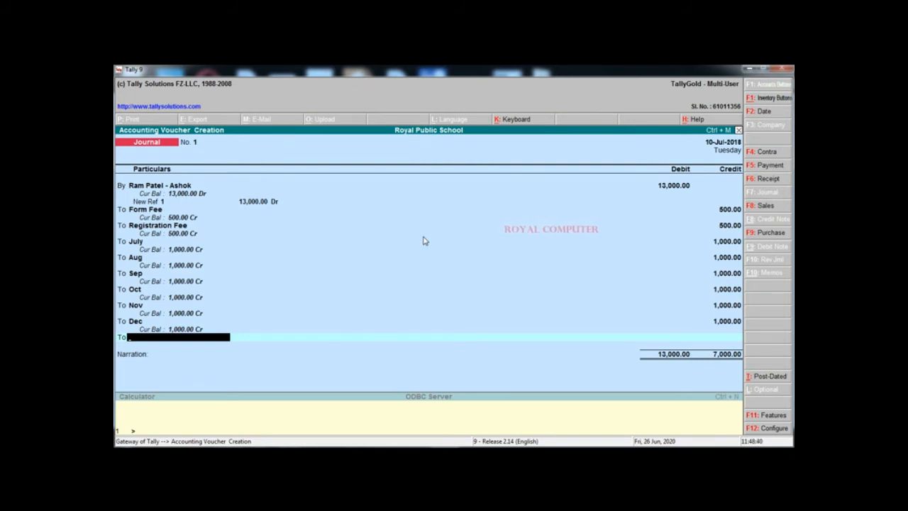
Credit Jan, Feb and Mar 1,000 each
text(Ja)
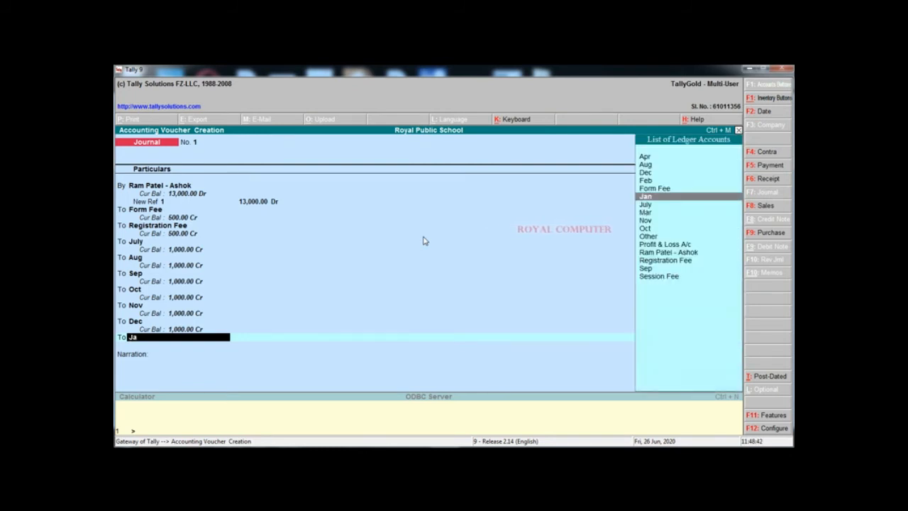
key(Return)
text(1,00)
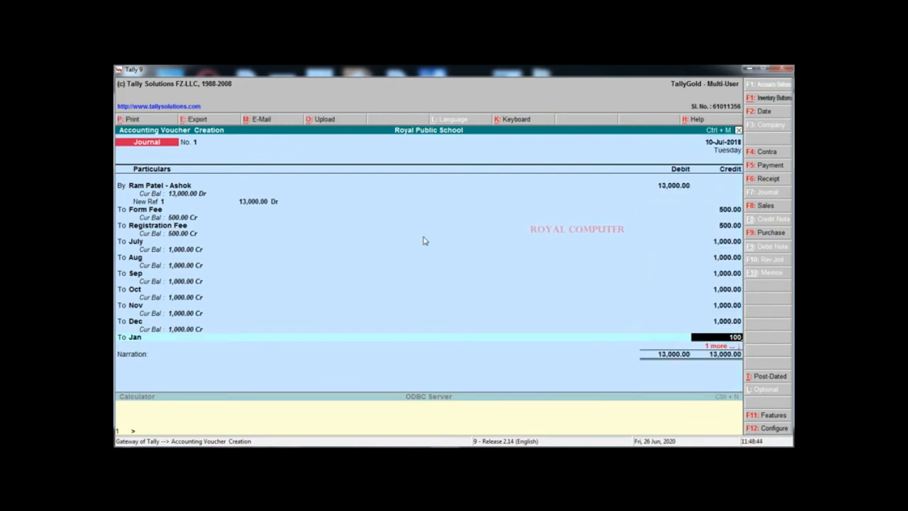
text(0)
key(Return)
key(Return)
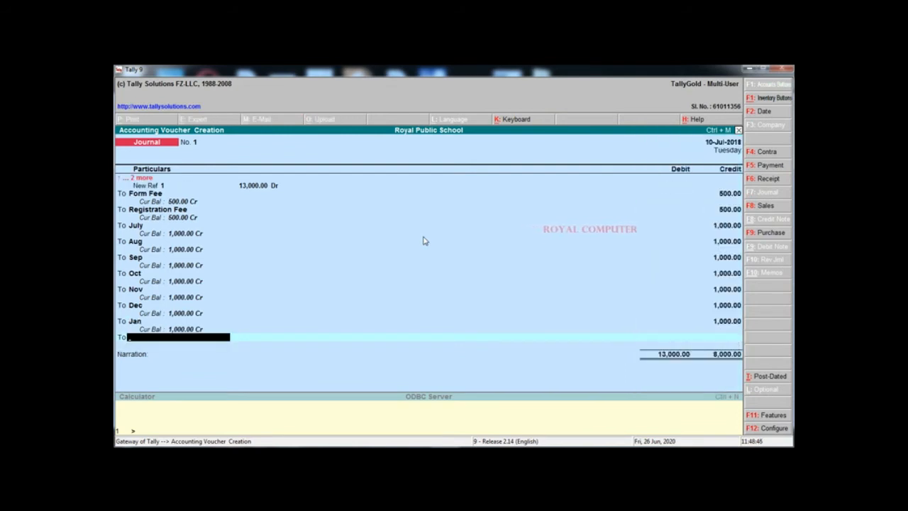
text(Fe)
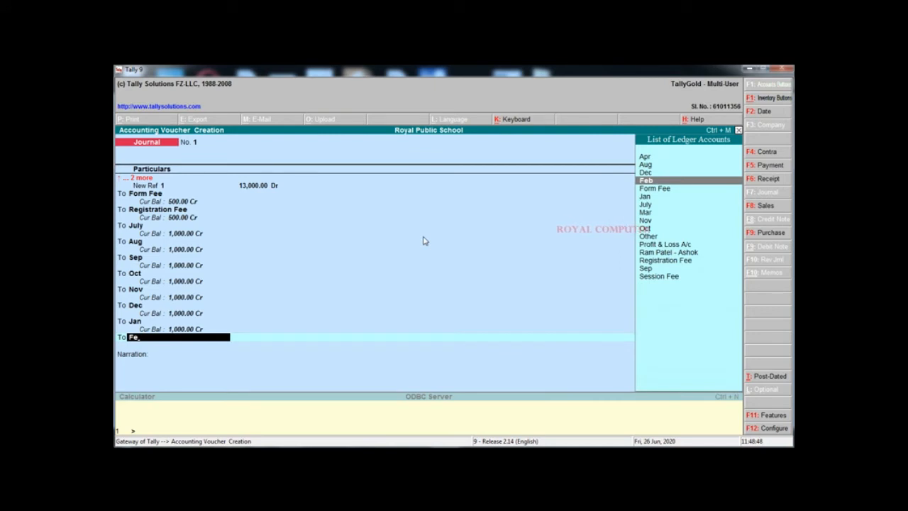
key(Return)
text(1000)
key(Return)
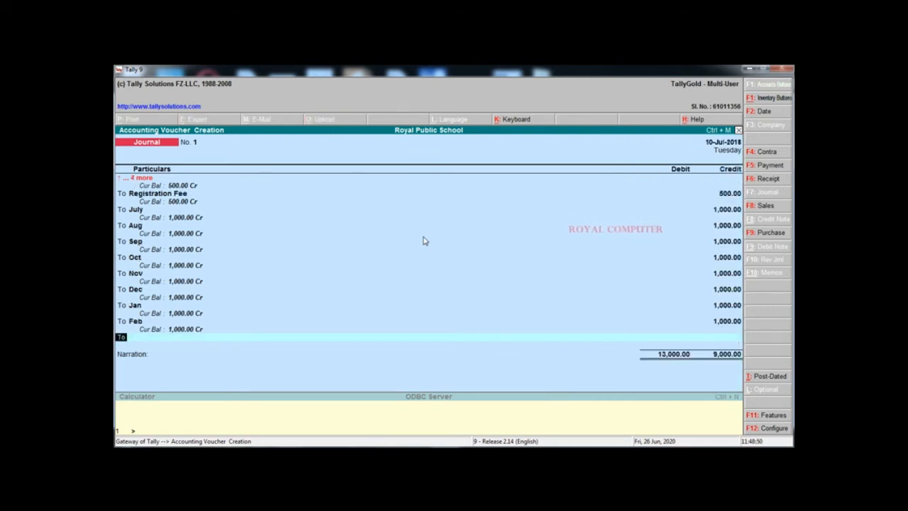
text(Ma)
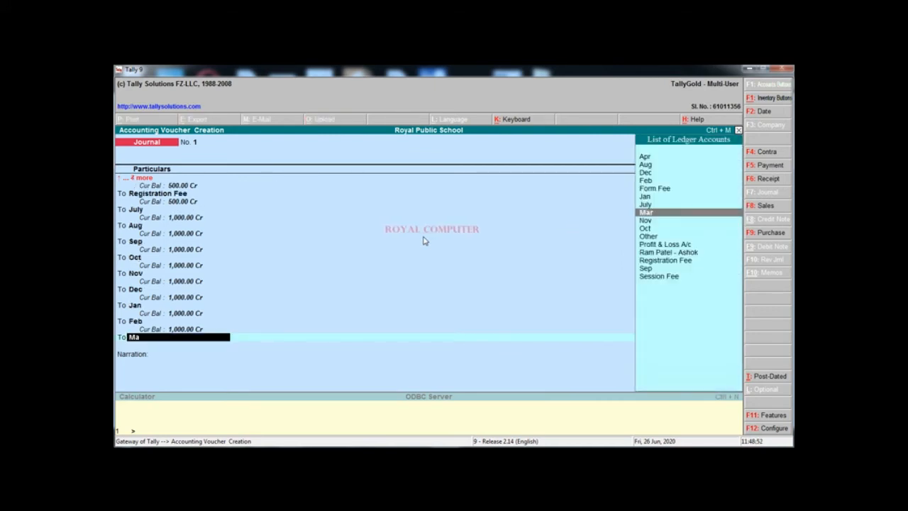
key(Return)
text(1000)
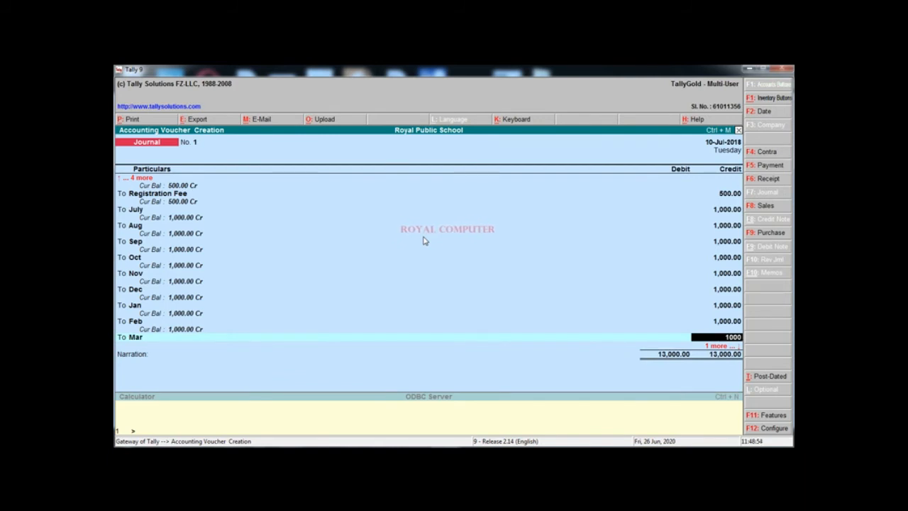
key(Return)
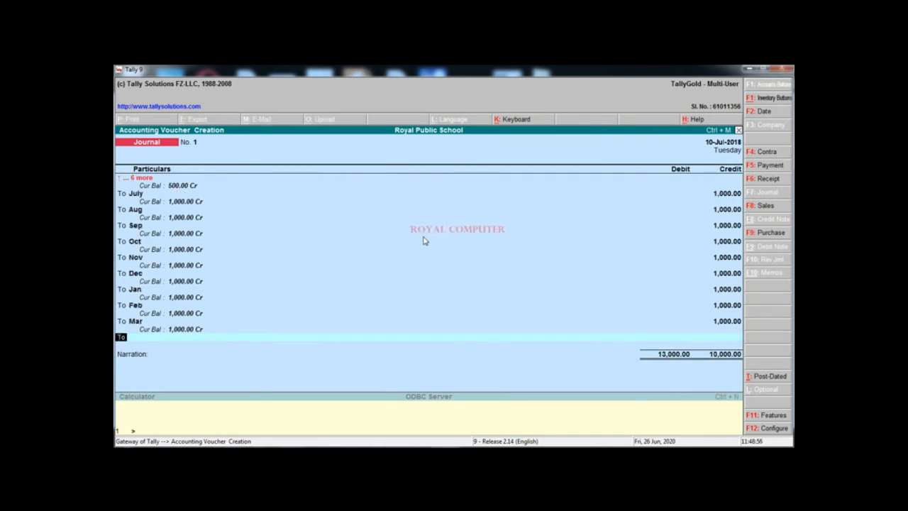
Credit Session Fee 2,000 and Other 1,000 to balance the 13,000 total
key(Return)
text(Se)
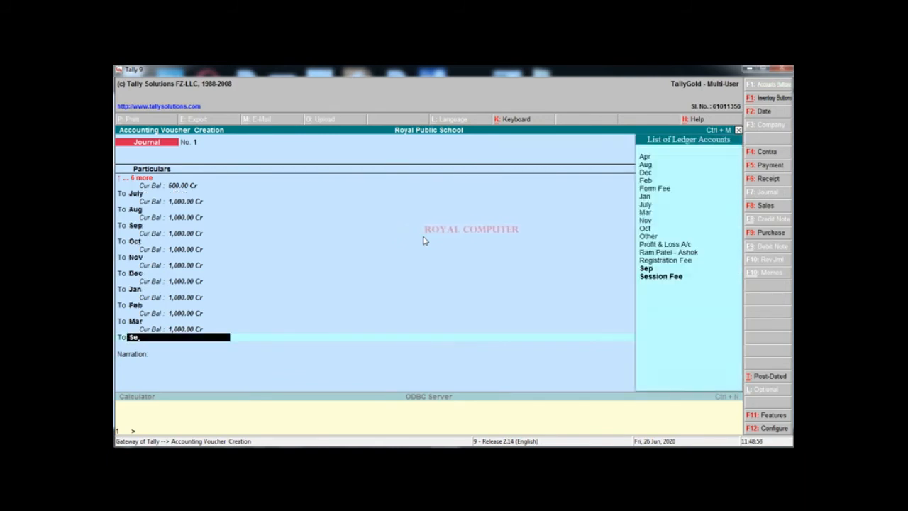
text(s)
key(Return)
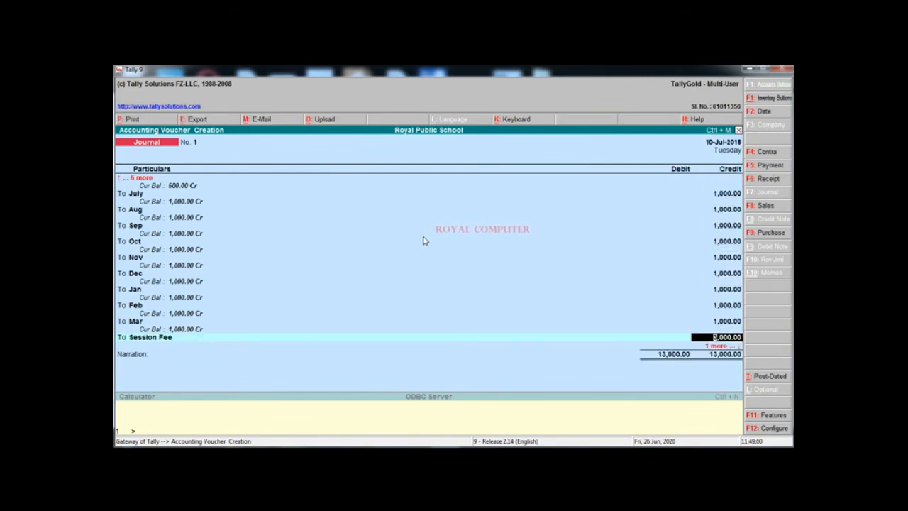
text(20)
key(Return)
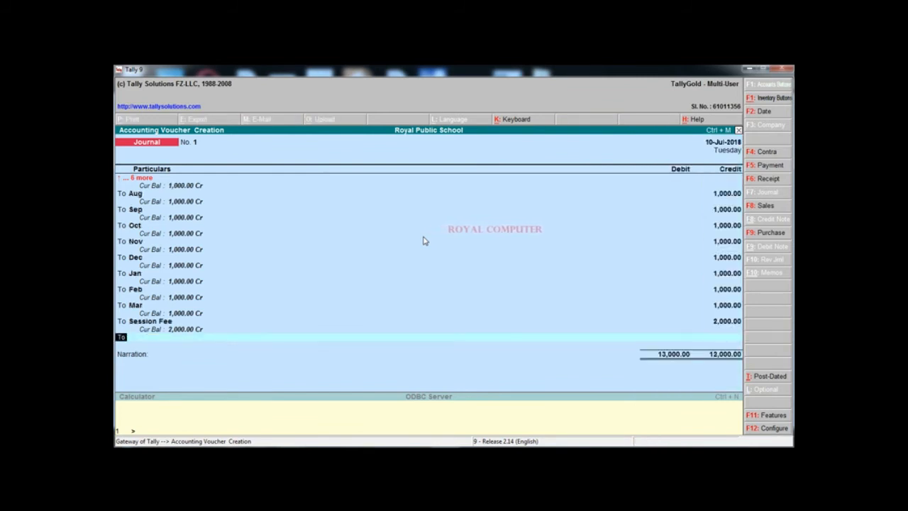
text(Ot)
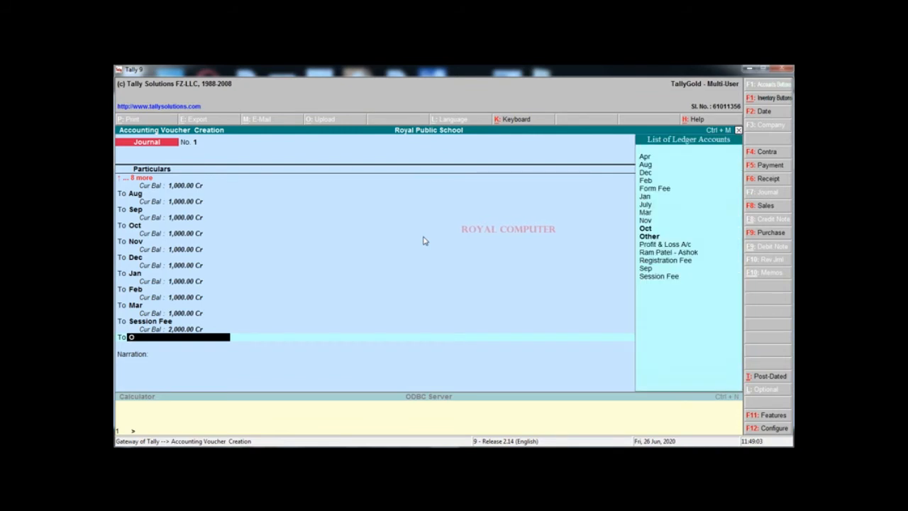
key(Return)
key(Return)
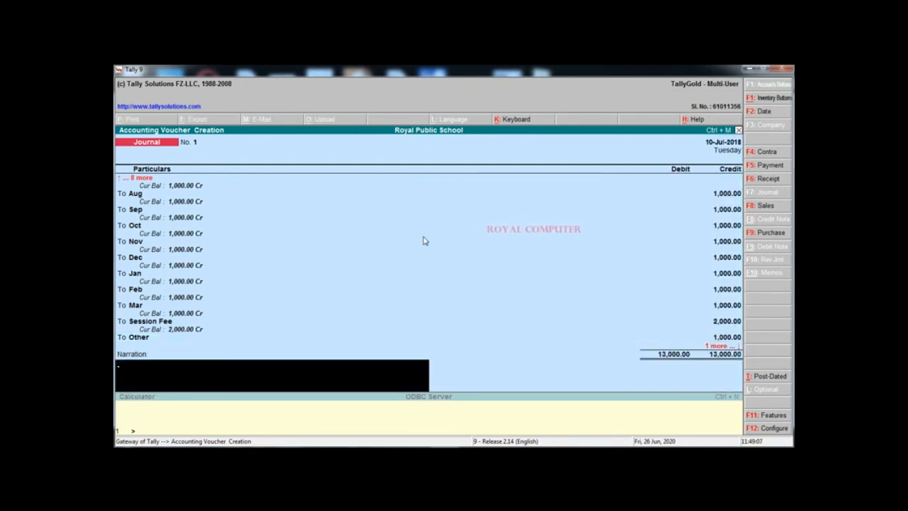
Review the entries and save Journal No. 1
key(Up)
key(Up)
key(Up)
key(Up)
key(Up)
key(Up)
key(Up)
key(Up)
key(Up)
key(Up)
key(Up)
key(Up)
key(Up)
key(Up)
key(Up)
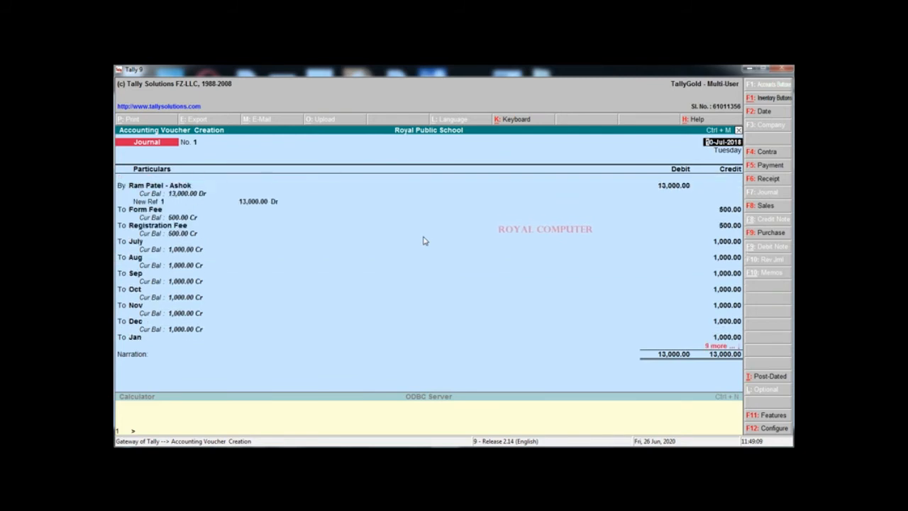
key(Down)
key(Down)
key(Down)
key(Down)
key(Down)
key(Down)
key(Down)
key(Down)
key(Down)
key(Down)
key(Down)
key(Down)
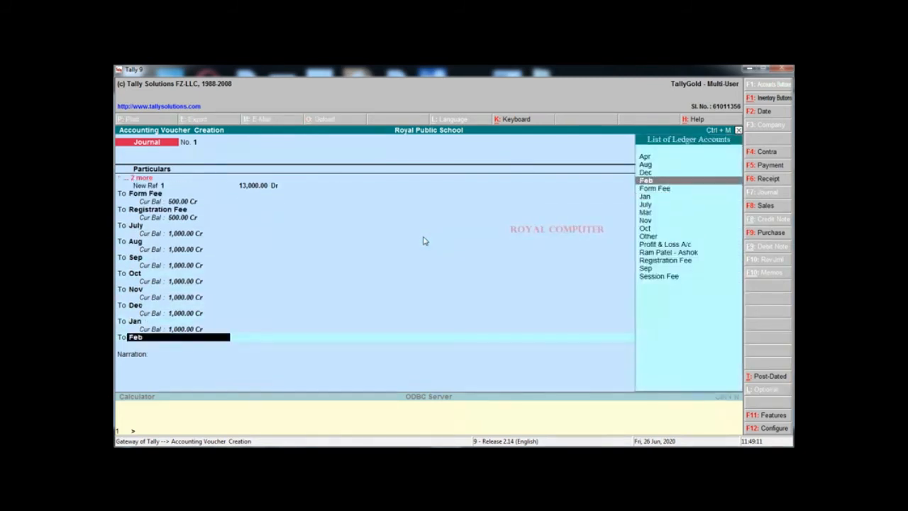
key(Down)
key(Down)
key(Down)
key(Down)
key(Down)
key(Down)
key(Down)
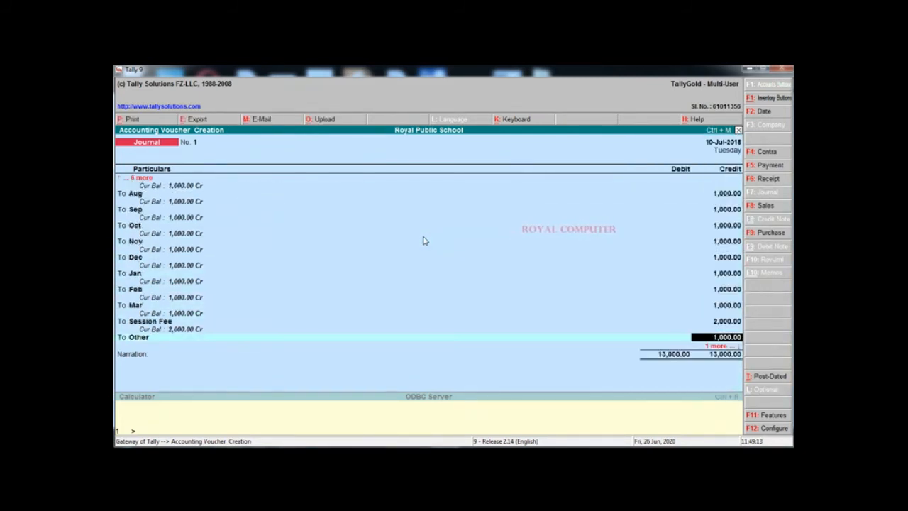
key(Return)
key(Return)
key(Return)
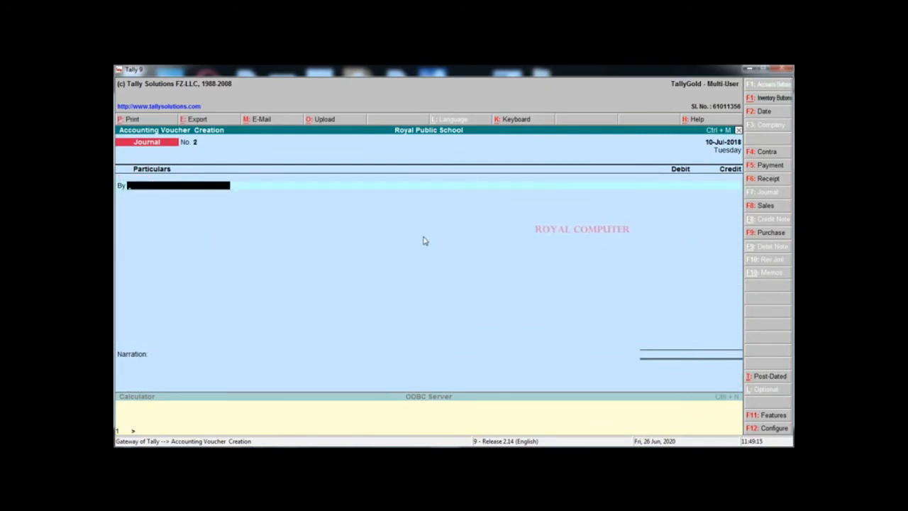
Print Journal No. 1 with preview to Bullzip PDF Printer in Black & White
key(Page_Up)
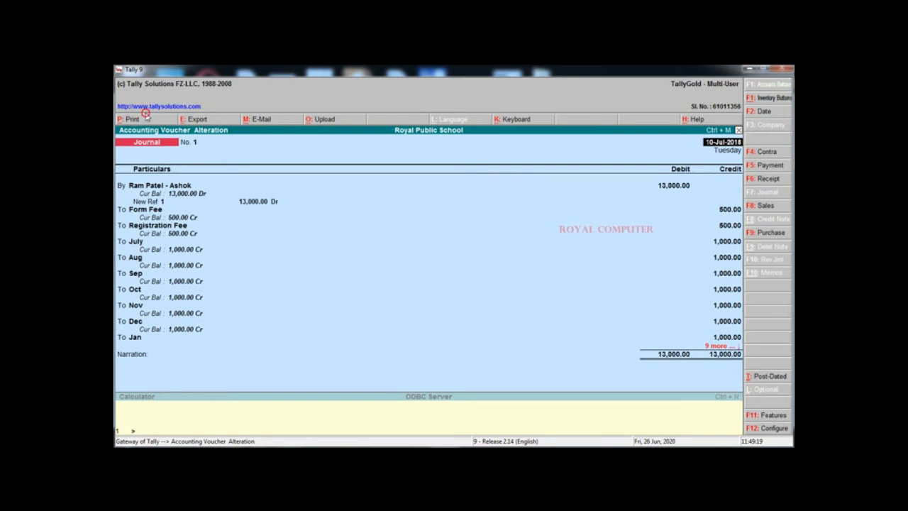
key(alt+p)
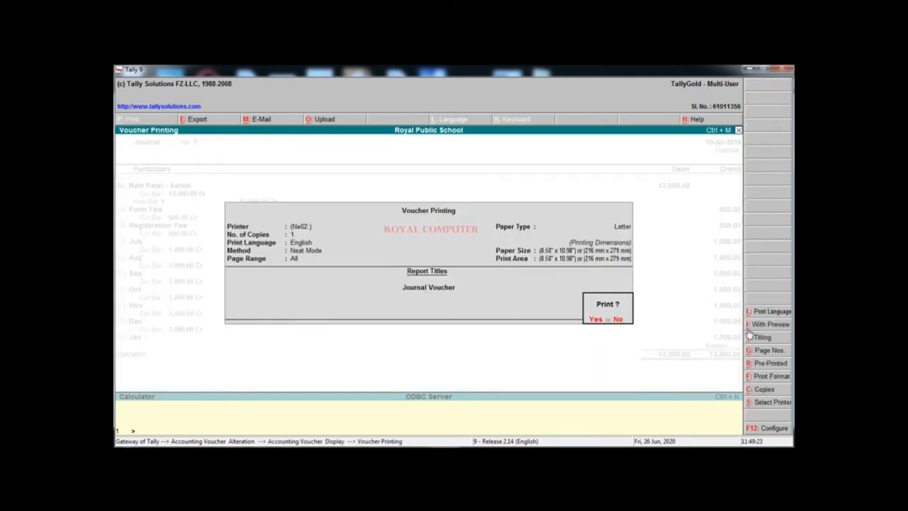
click(769, 323)
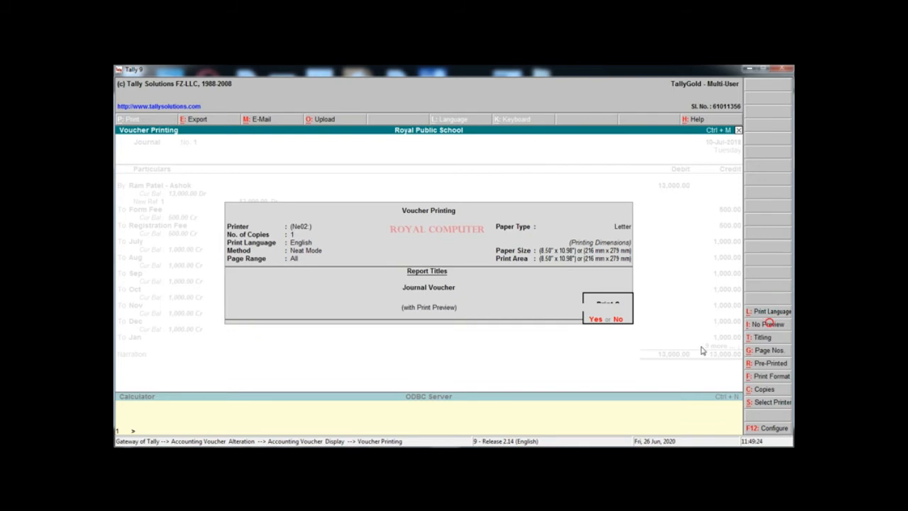
click(765, 404)
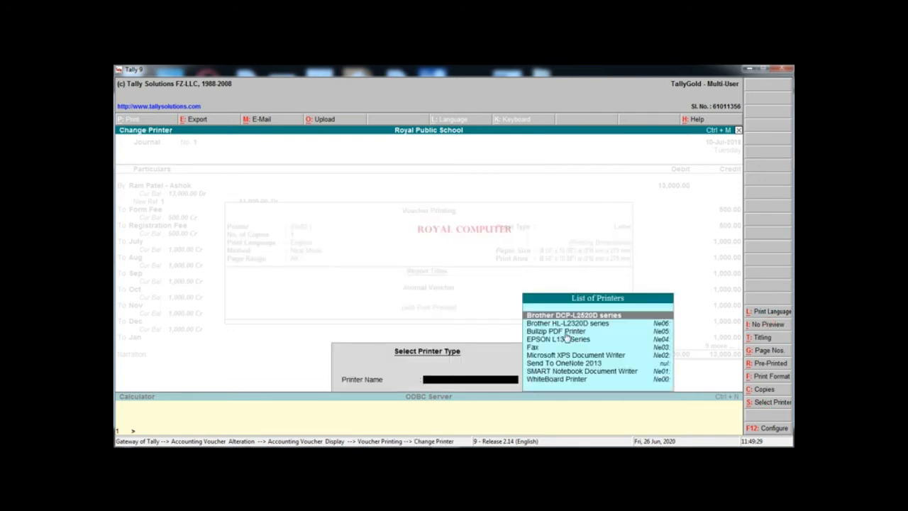
click(564, 331)
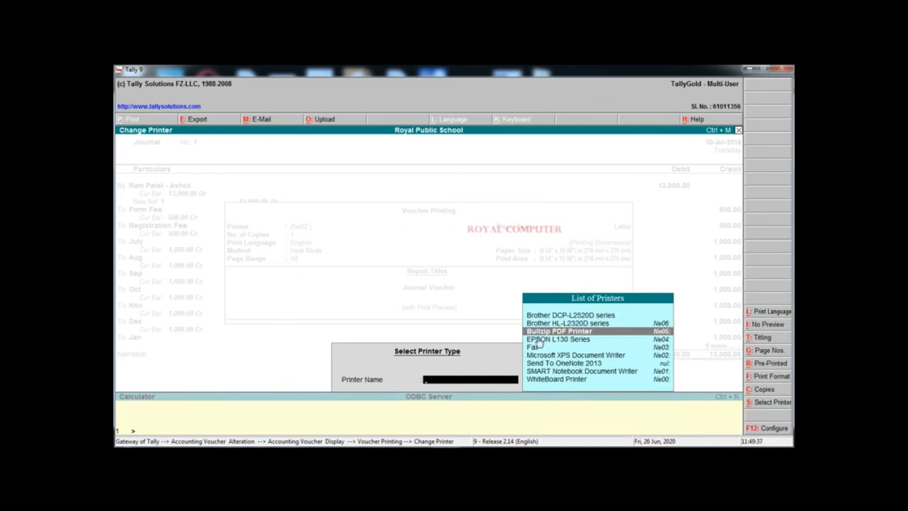
key(Return)
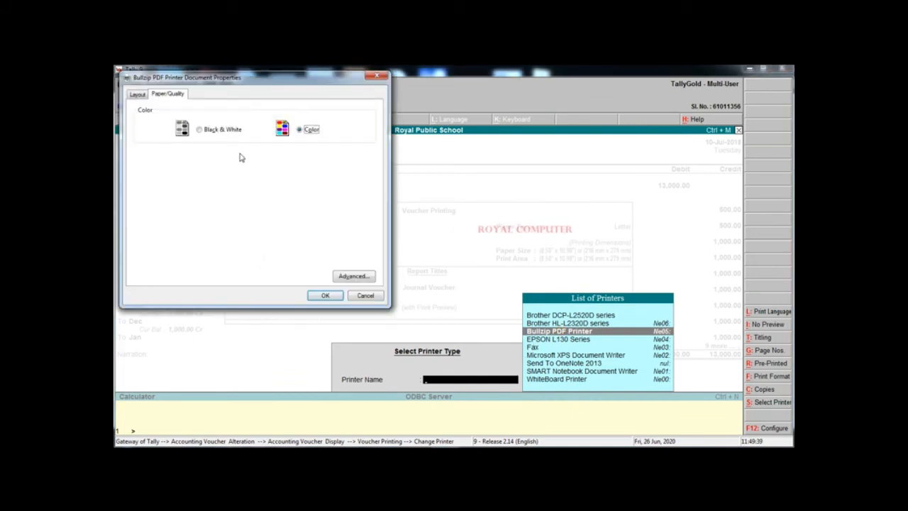
click(220, 133)
click(325, 295)
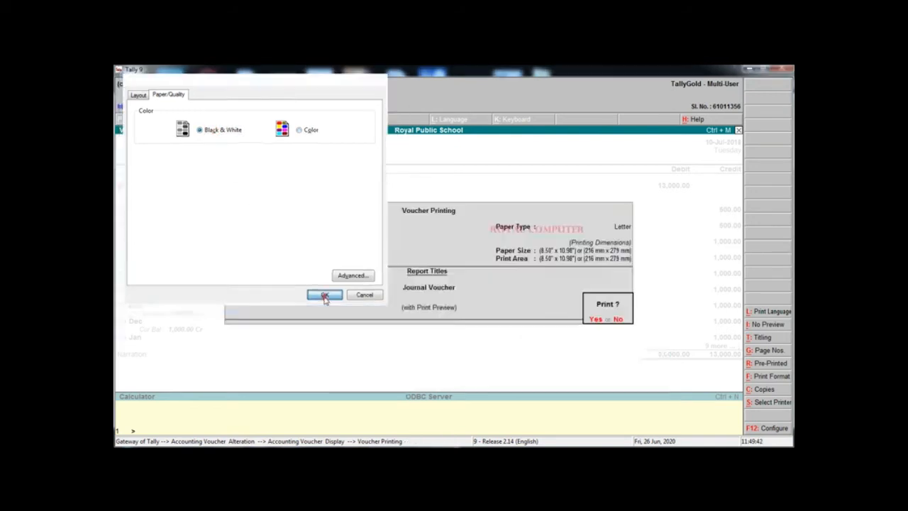
click(594, 319)
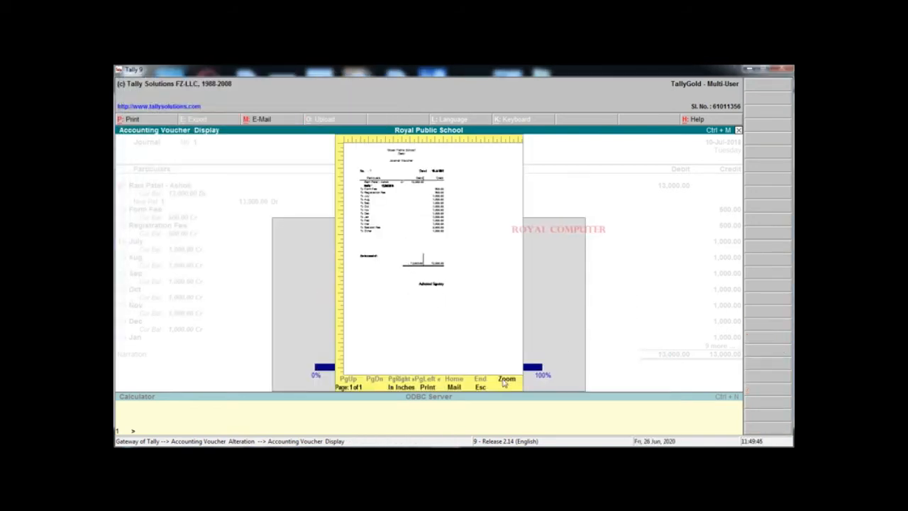
Zoom the Journal No. 1 preview to full size and back, then close it
click(505, 380)
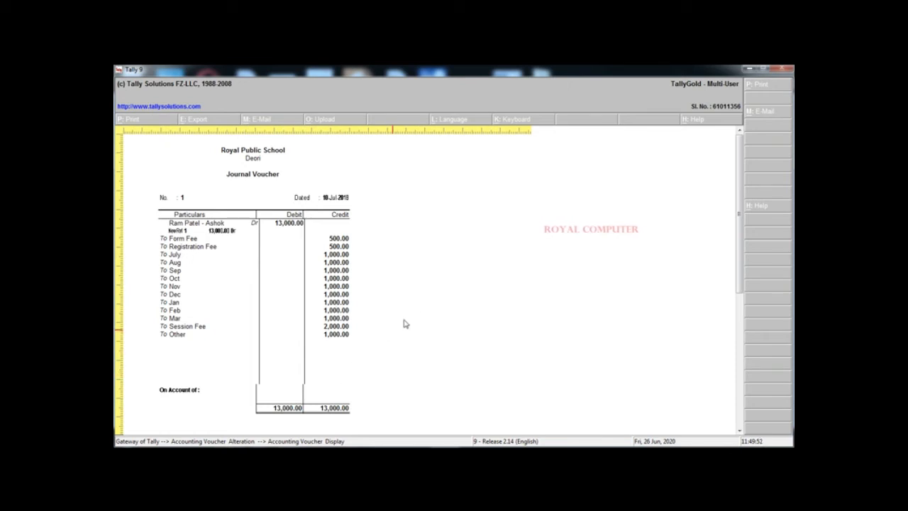
key(alt+z)
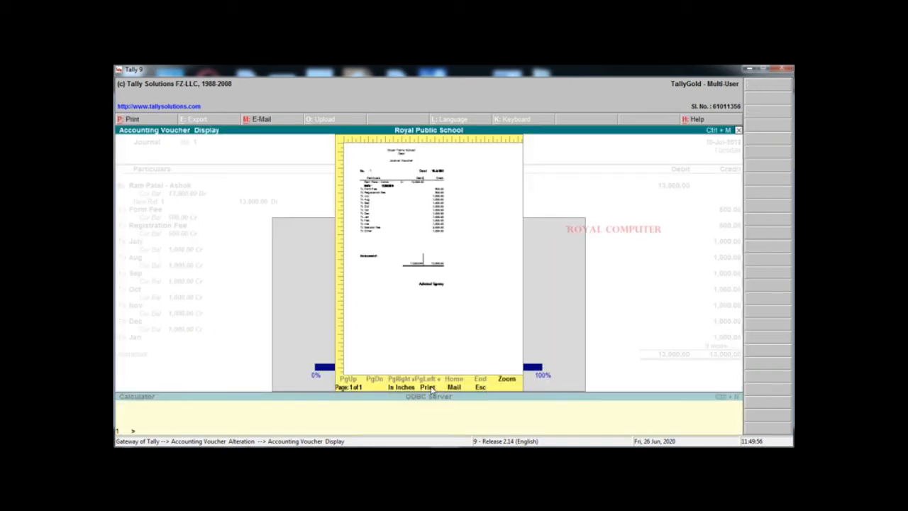
click(480, 387)
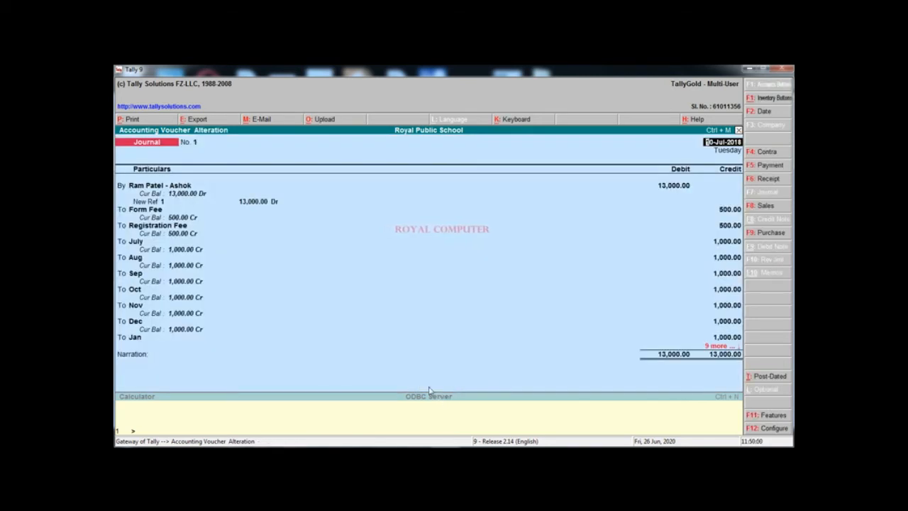
Accept the journal voucher and quit the empty new journal
key(ctrl+a)
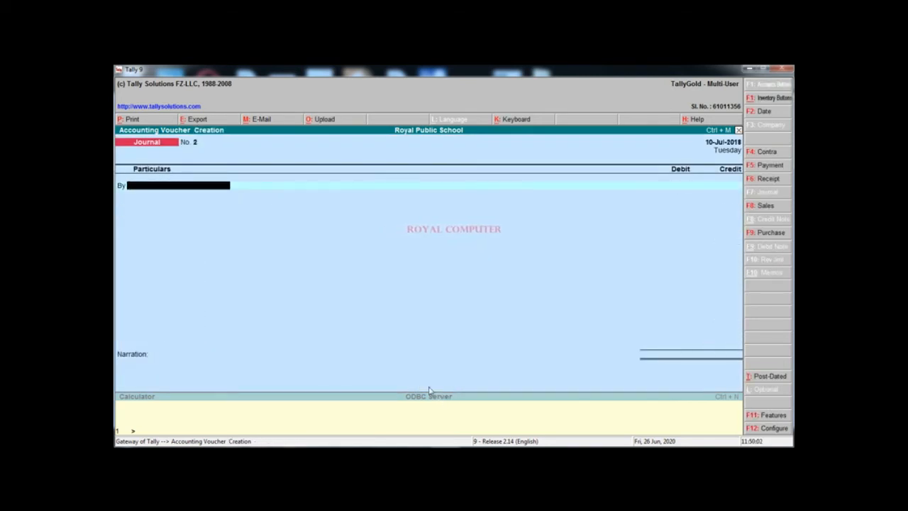
key(Escape)
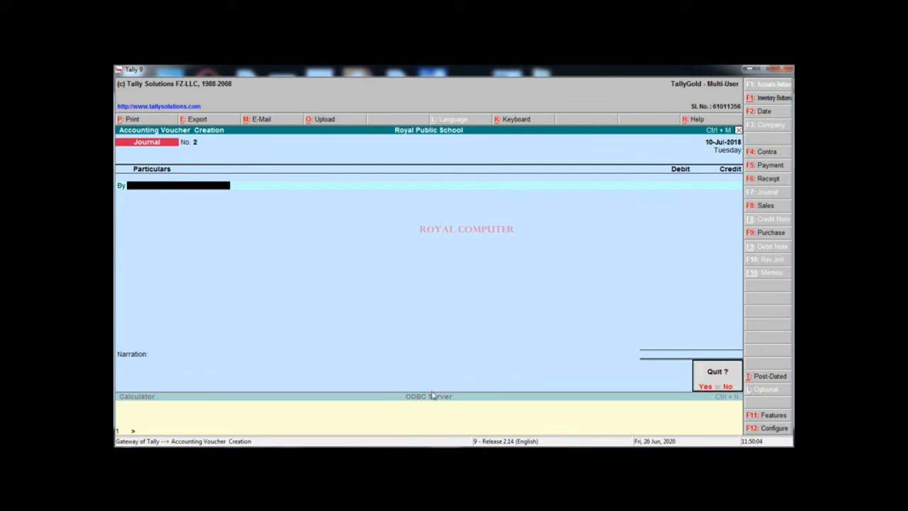
key(y)
Open Accounting Vouchers as a Receipt voucher with F6
click(588, 230)
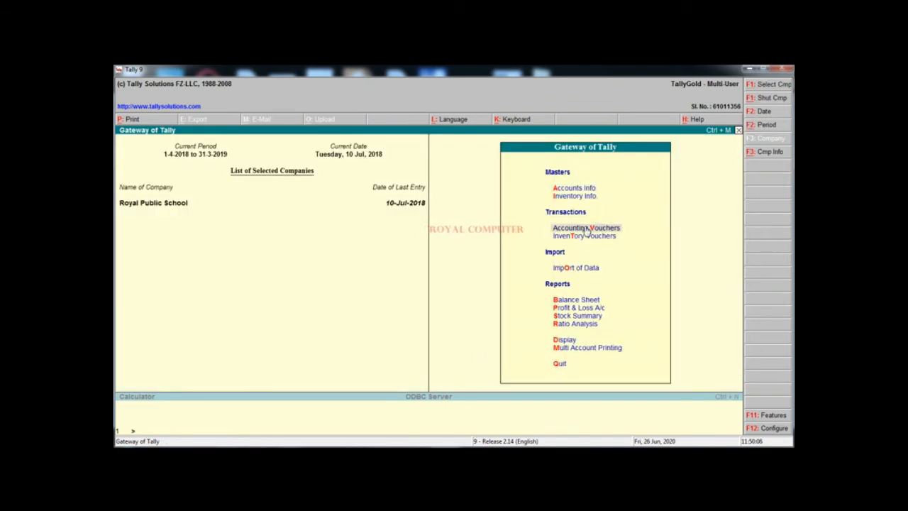
click(586, 230)
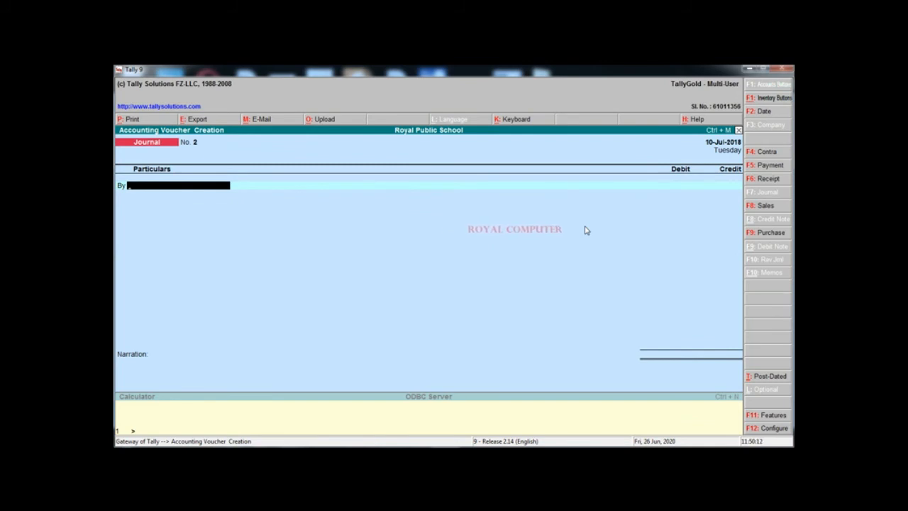
key(F6)
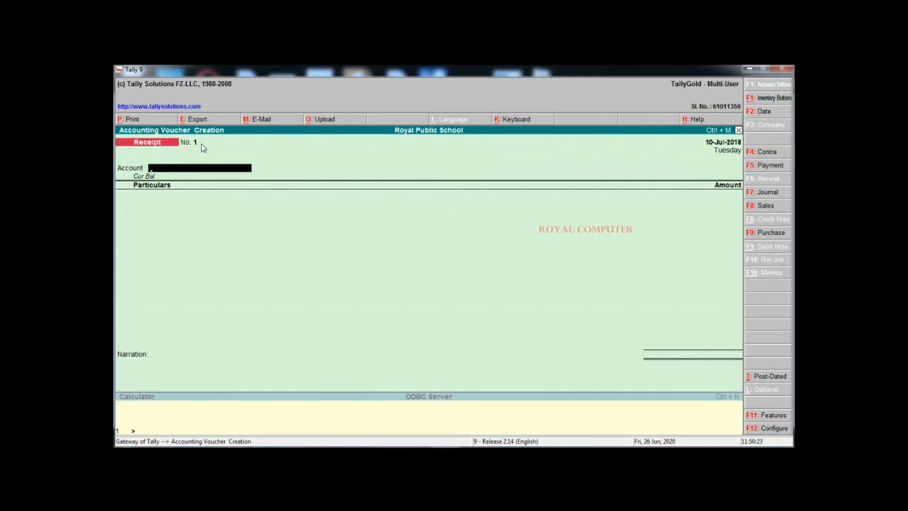
Receive 500 cash from the student's ledger against bill 1, narrated 'Form fee paid', and save
text(Cas)
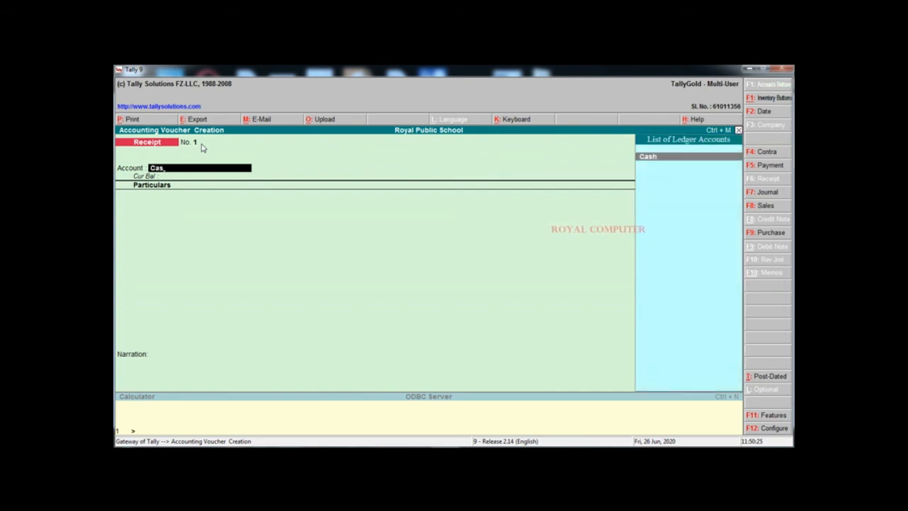
key(Return)
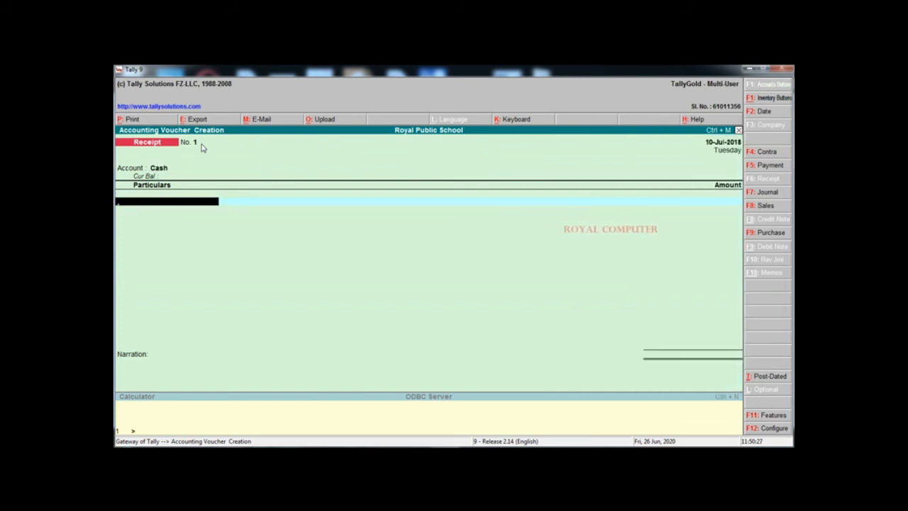
text(Ra)
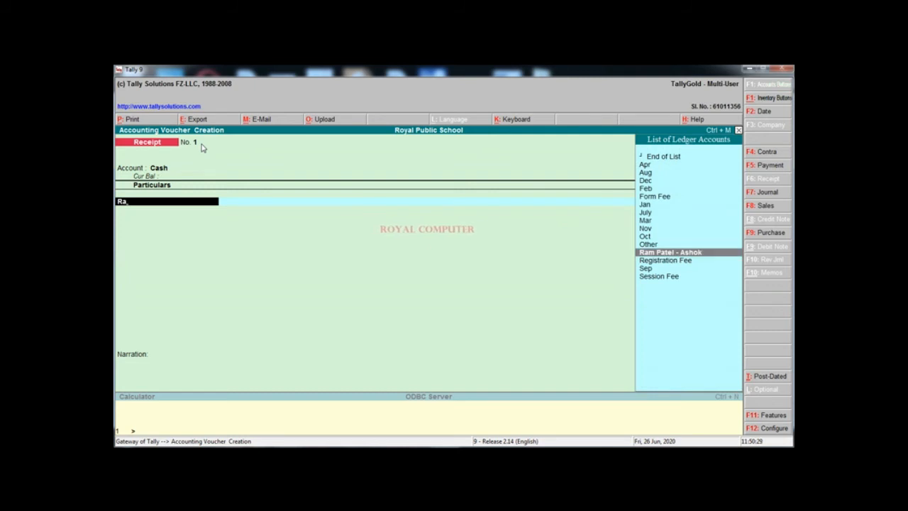
key(Return)
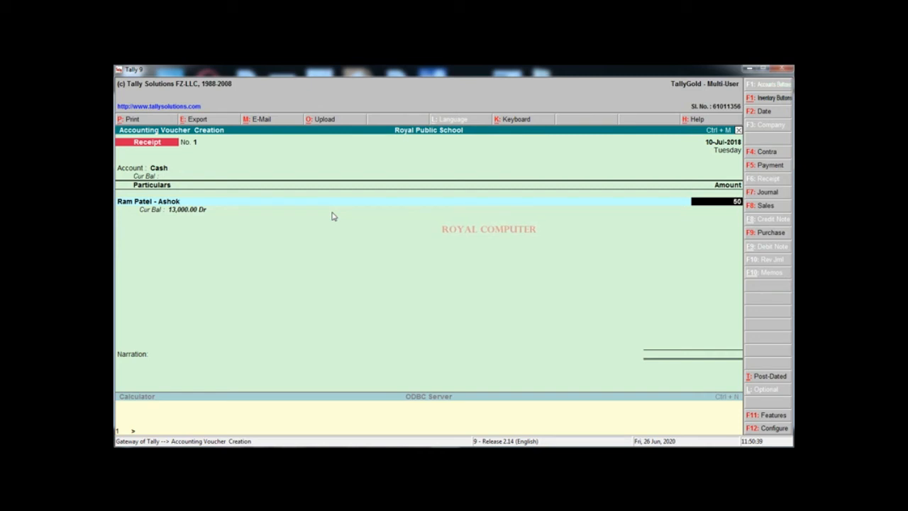
key(Return)
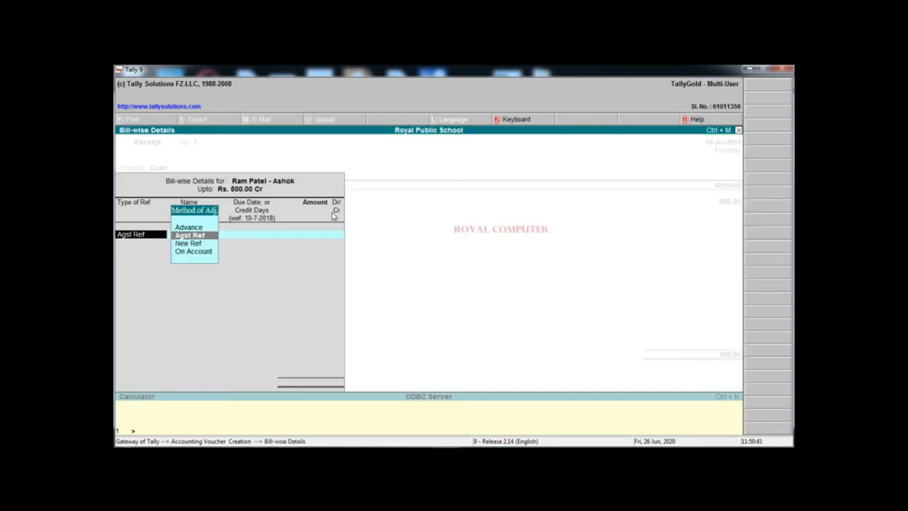
key(Return)
key(Return)
key(Return)
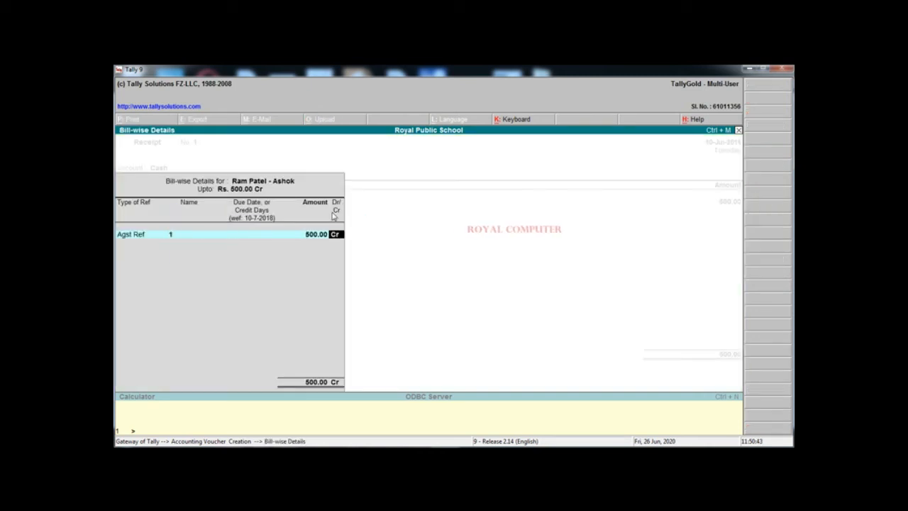
key(Return)
key(Return)
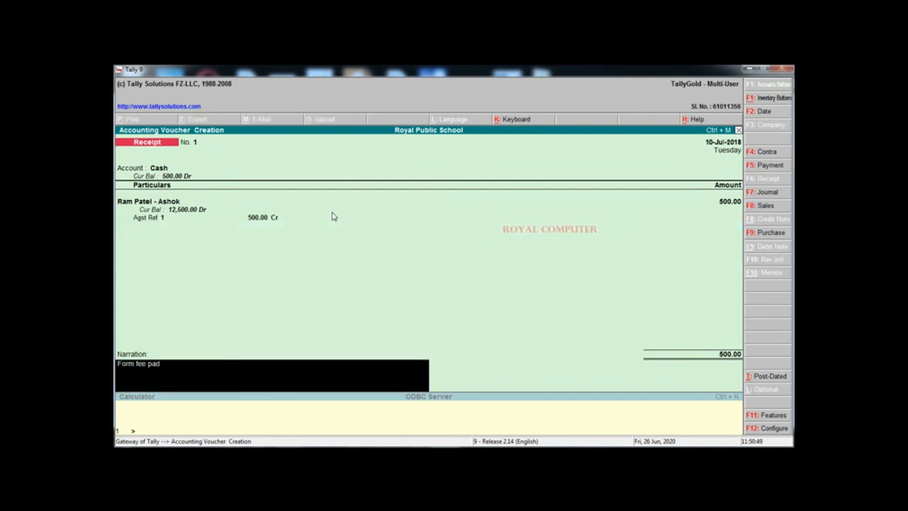
key(Return)
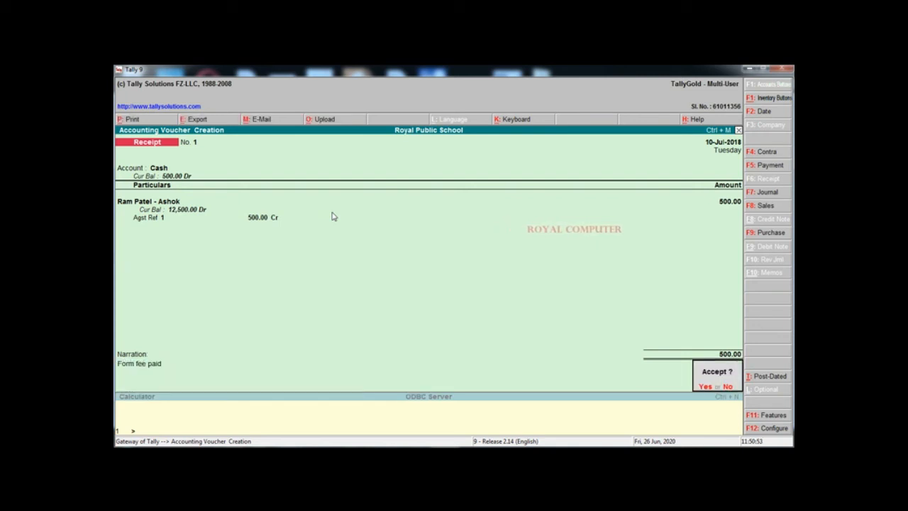
key(Return)
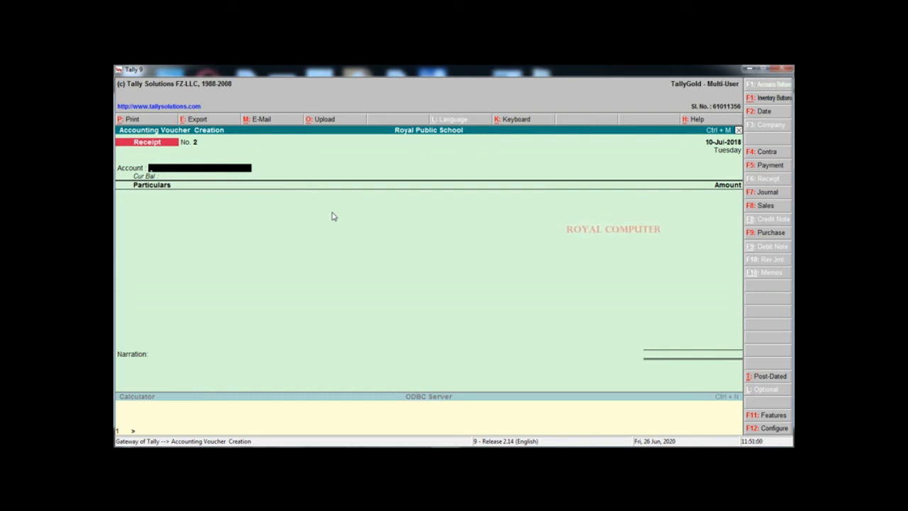
Change the receipt date to 11-Jul-2018
key(F2)
text(11-7-2018)
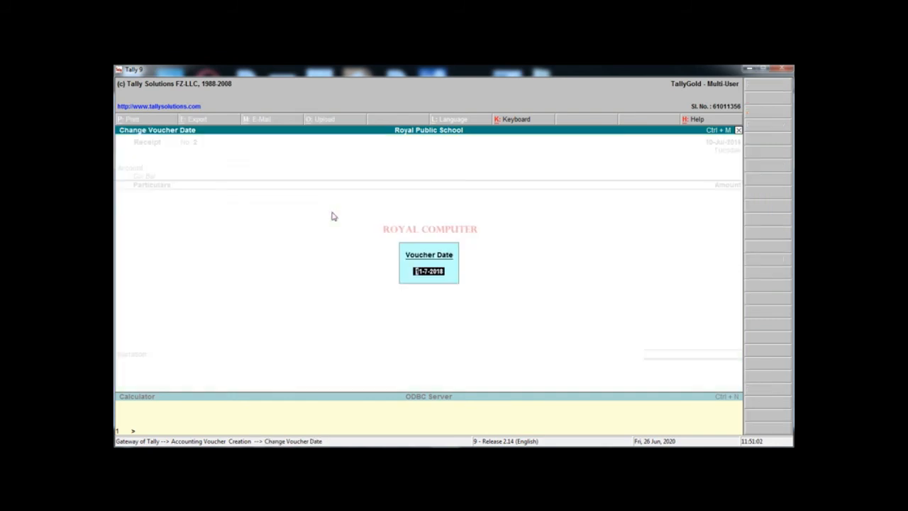
key(Return)
key(Return)
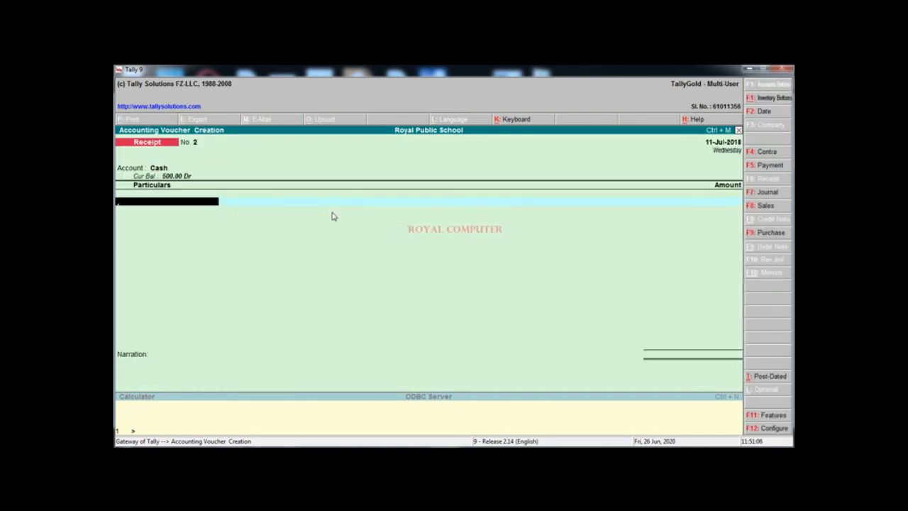
Record 2,000 cash from the student's ledger against bill 1 and save Receipt No. 2
text(R)
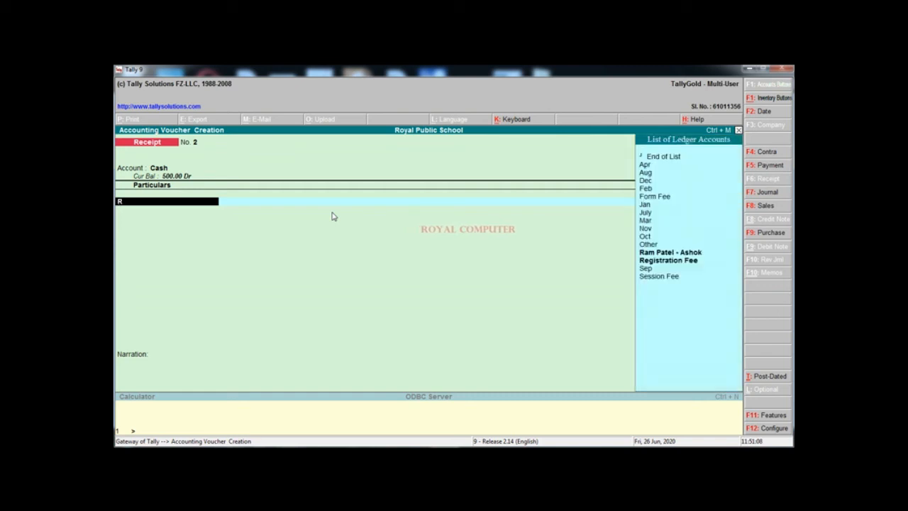
click(678, 253)
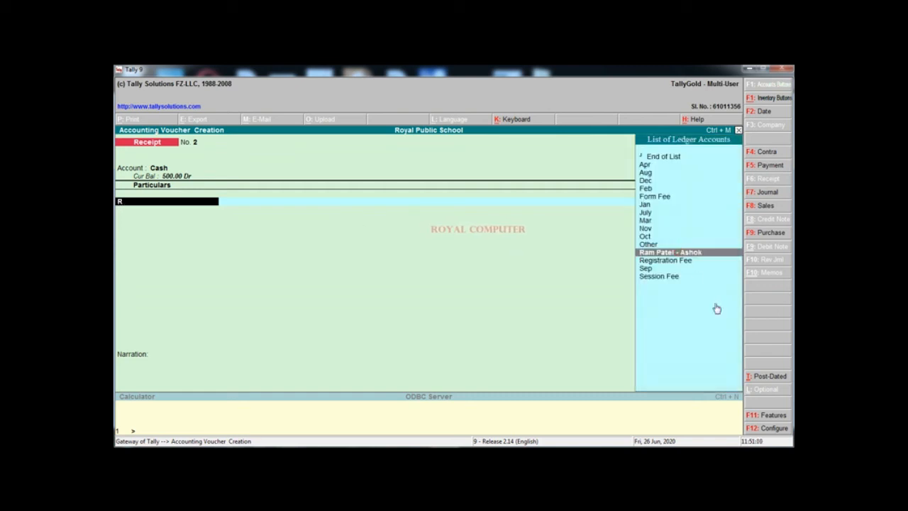
key(Return)
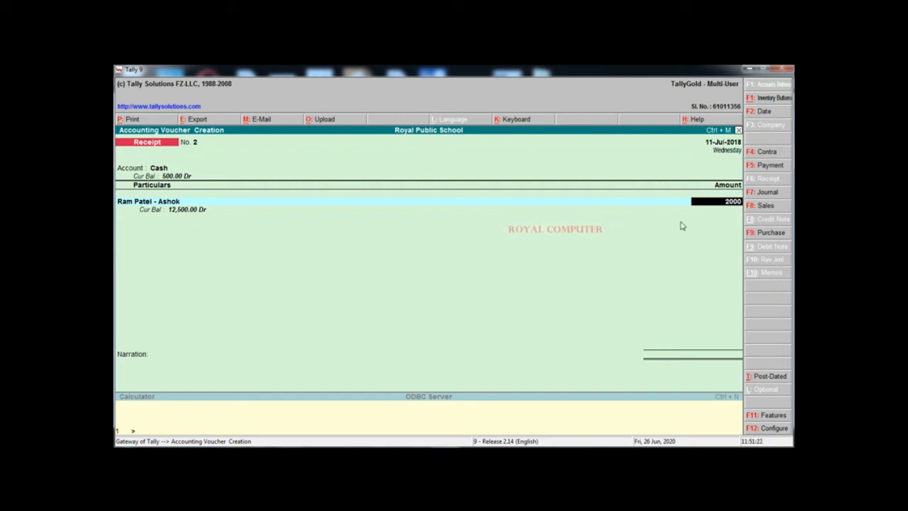
key(Return)
key(Return)
key(Return)
key(Return)
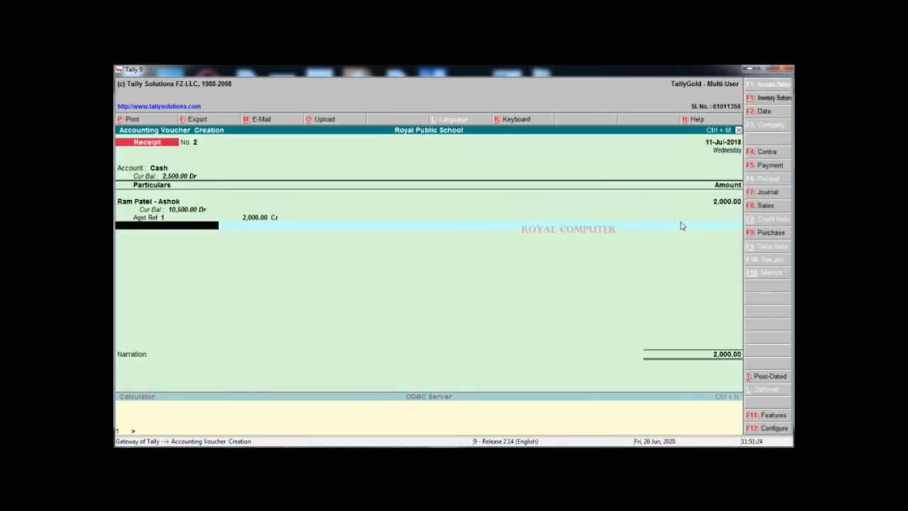
key(Return)
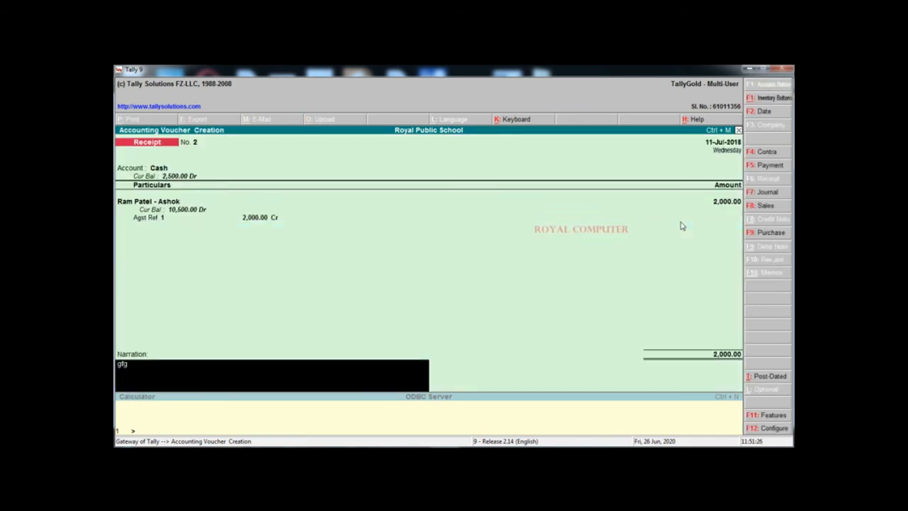
key(Return)
key(Return)
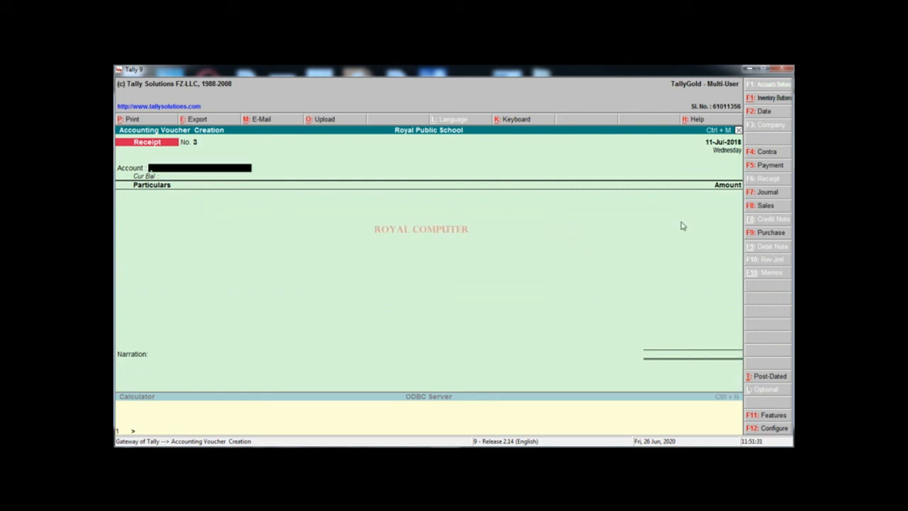
Quit voucher entry and open the Display reports menu
key(Escape)
key(Return)
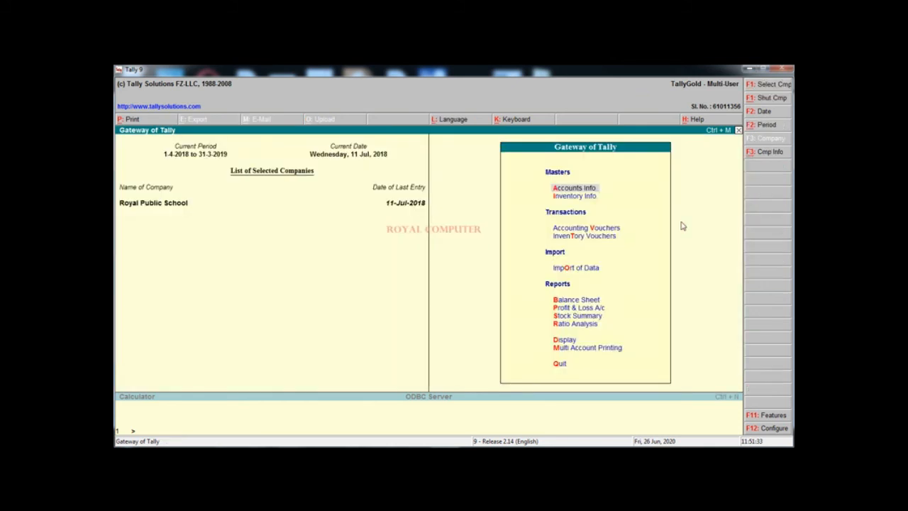
key(Down)
key(Down)
key(Down)
key(Down)
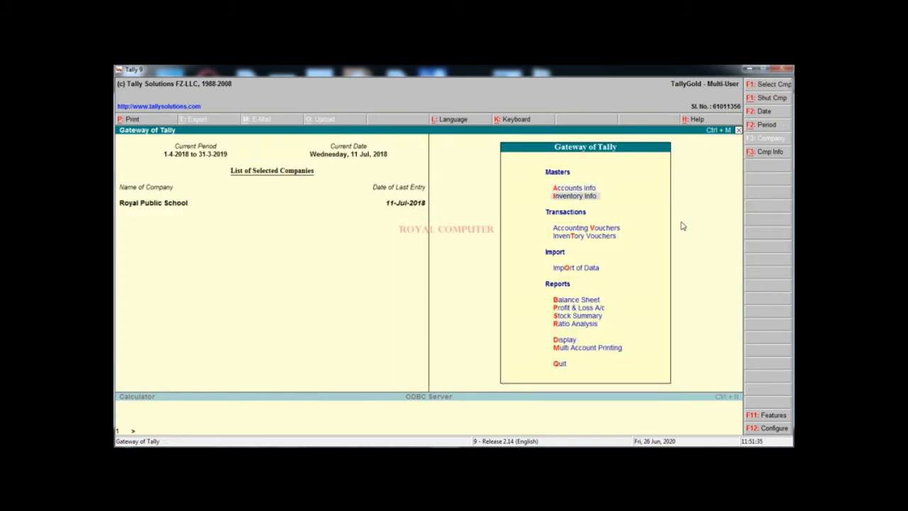
key(Down)
key(Down)
key(Down)
key(Down)
key(Down)
key(Down)
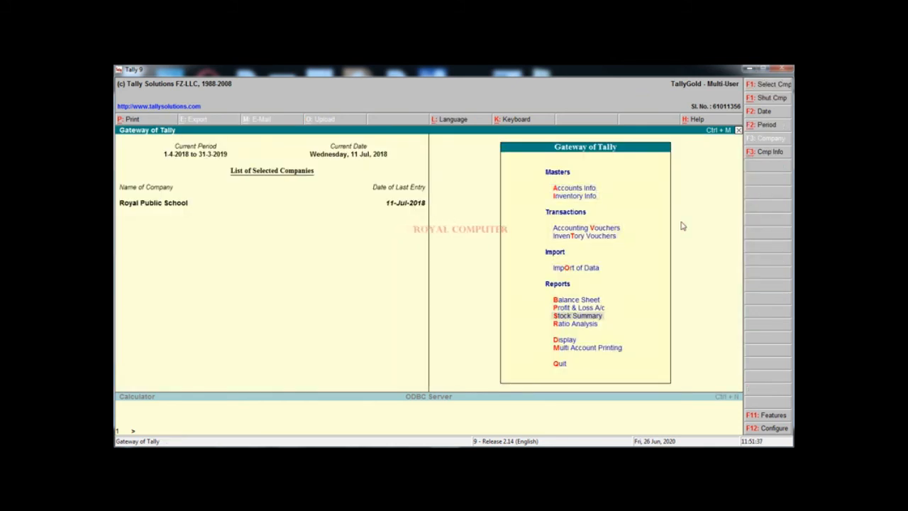
key(Up)
key(Return)
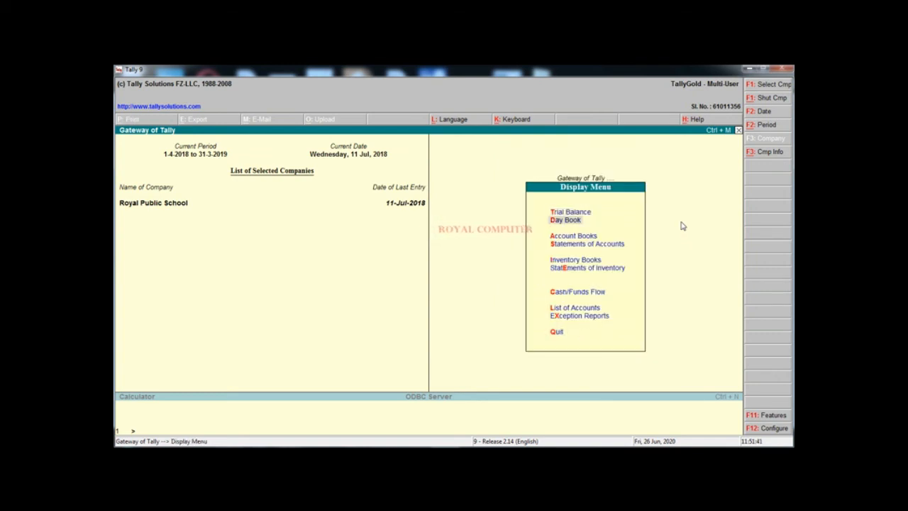
Drill through Account Books, Cash/Bank Books, Cash-in-hand and Cash to July's vouchers
key(Return)
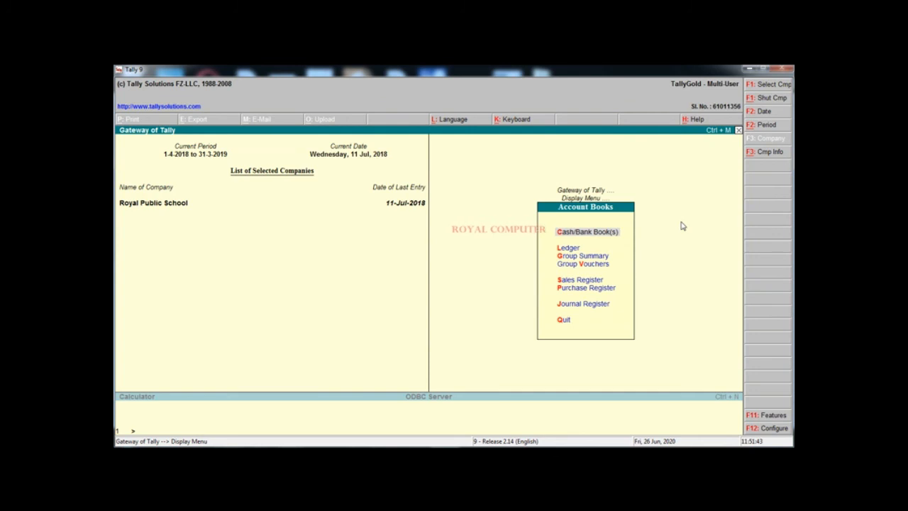
key(Return)
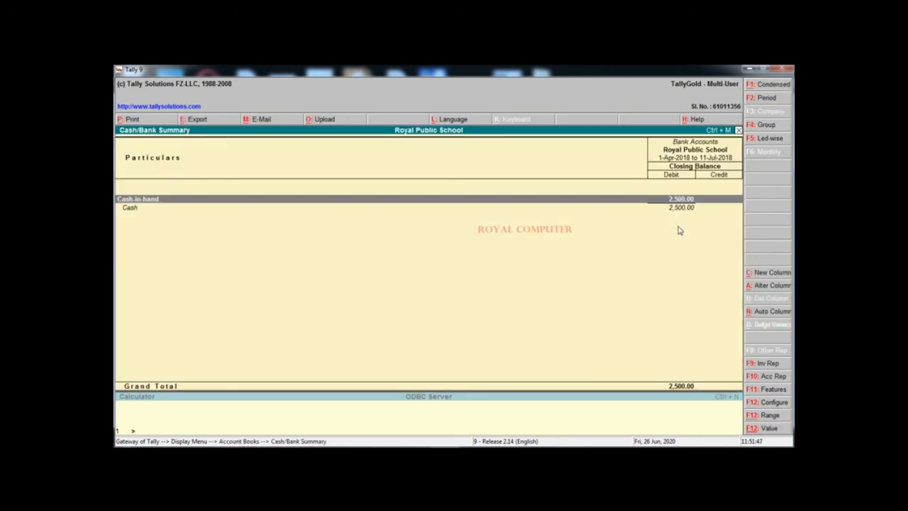
key(Return)
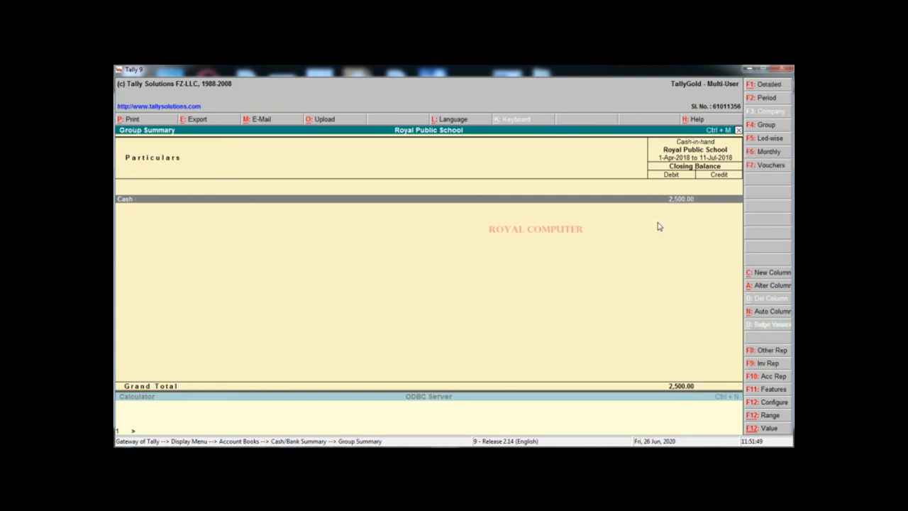
key(Return)
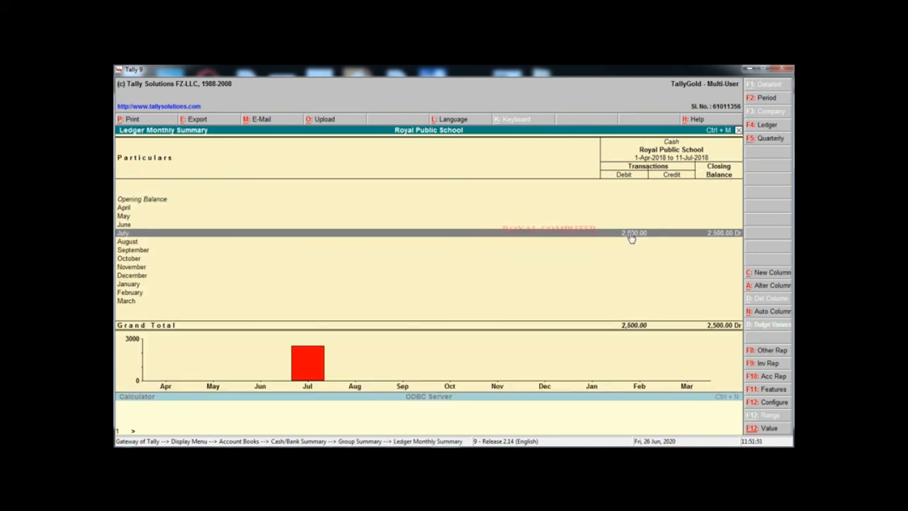
key(Return)
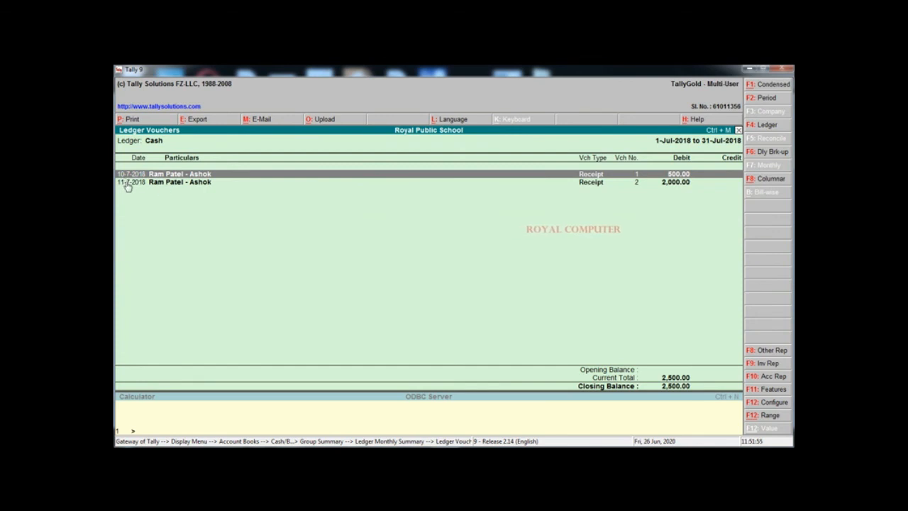
Limit the Cash vouchers to 11-7-2018, then return to the monthly summary
click(764, 100)
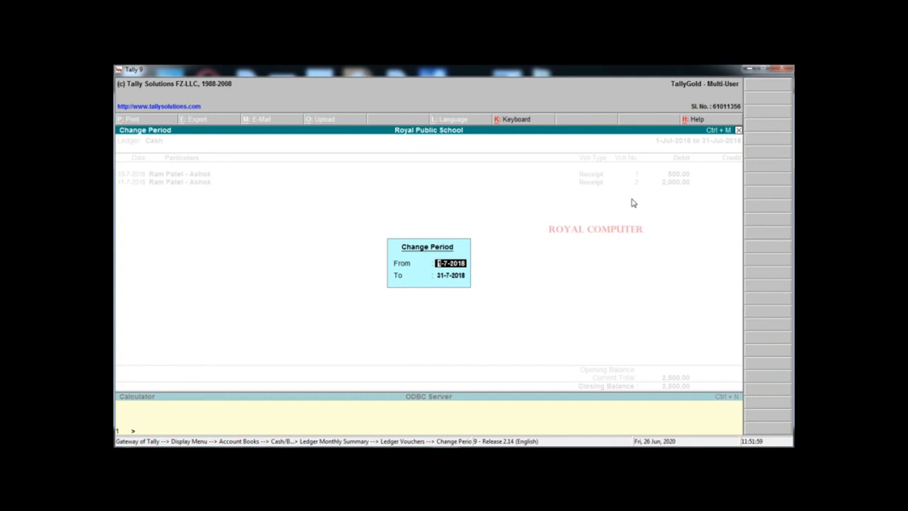
text(1)
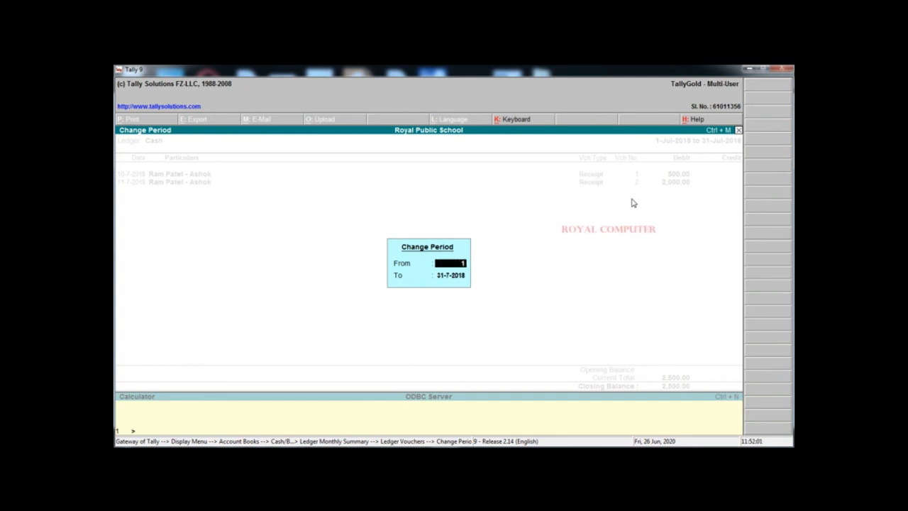
text(1-7)
key(Return)
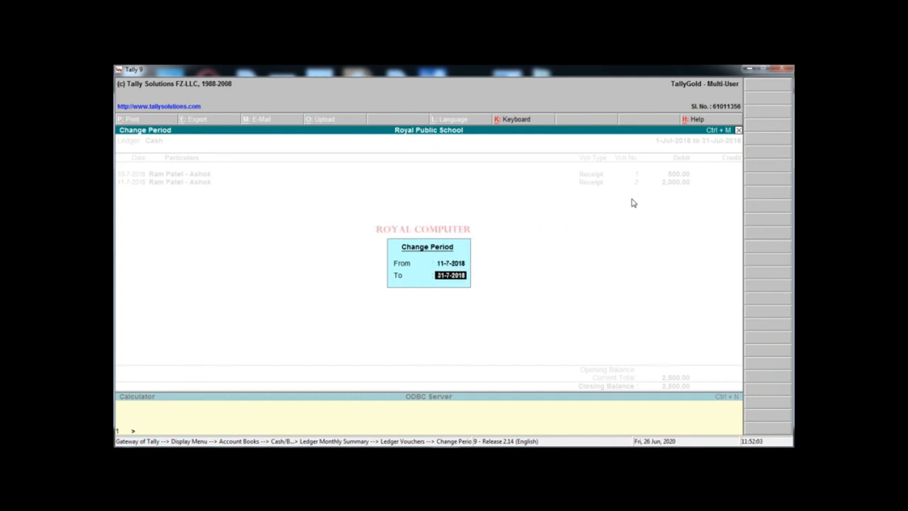
text(11-7)
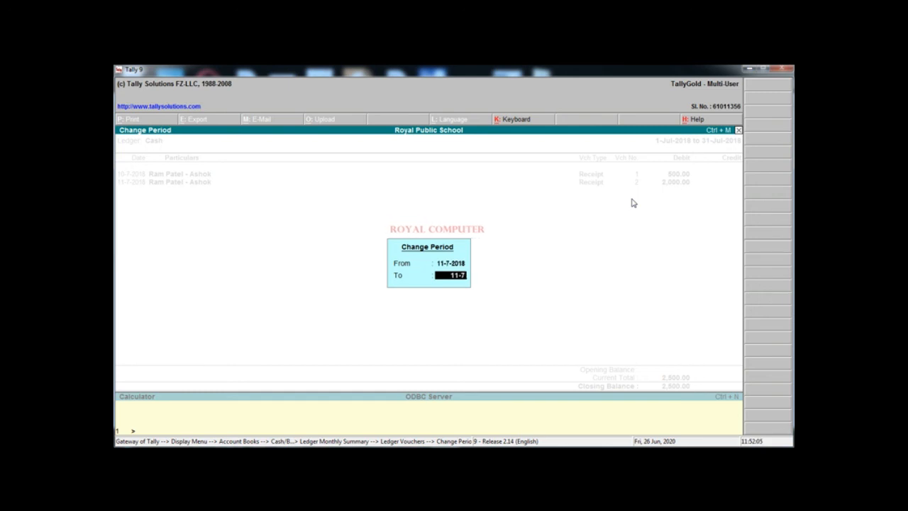
key(Return)
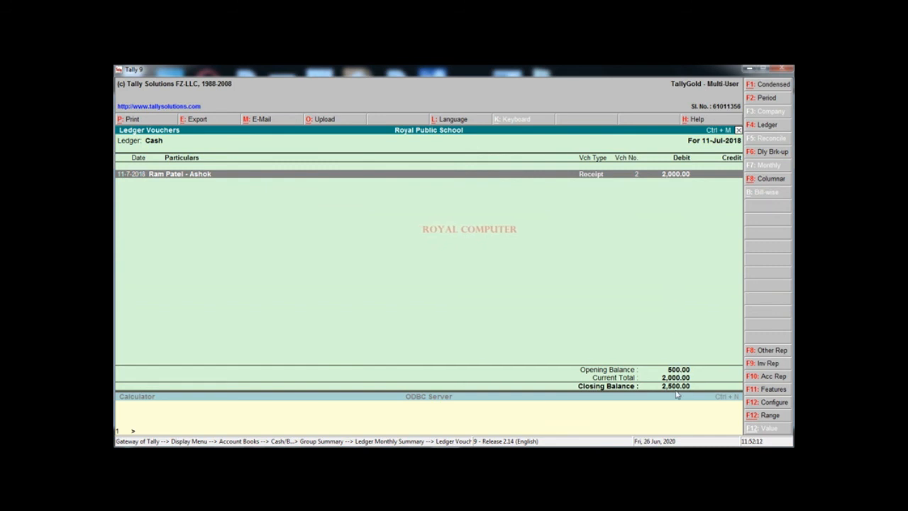
key(Escape)
key(Escape)
key(Escape)
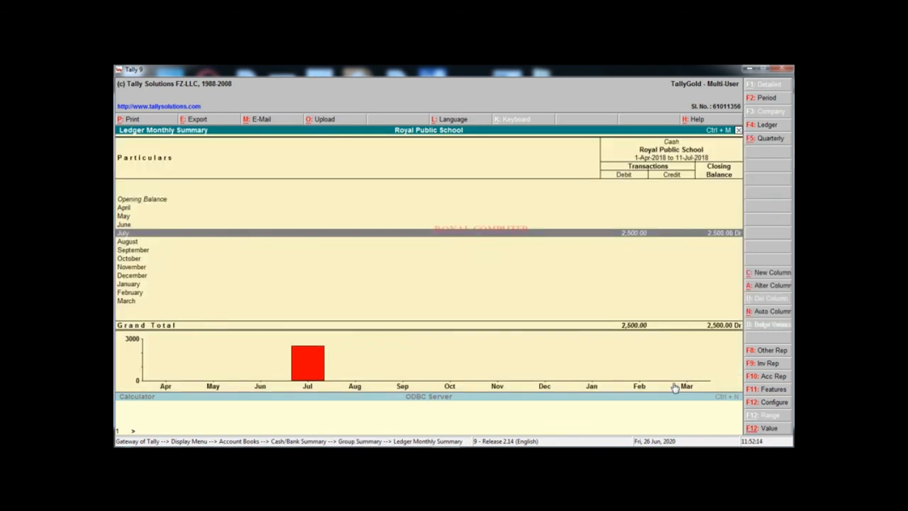
Open the student's ledger account from Account Books to list the Form Fee journal and two cash receipts
key(Escape)
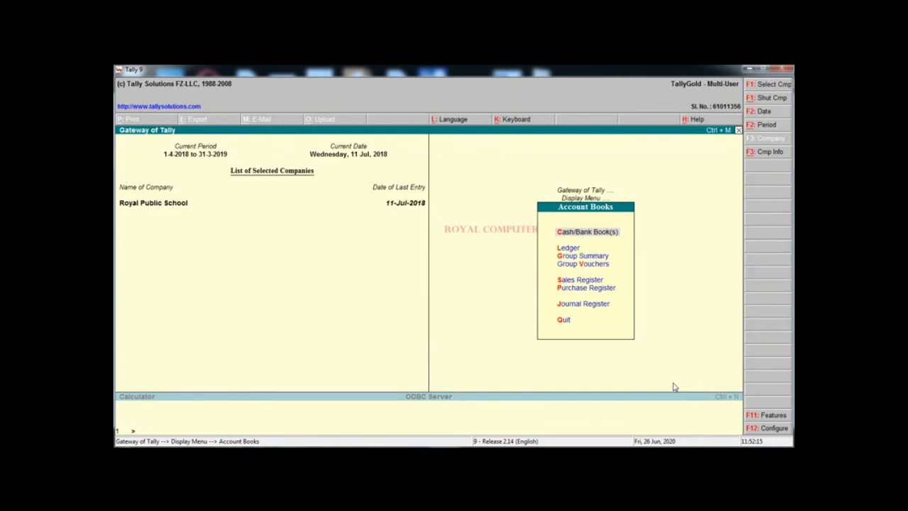
click(568, 248)
key(Down)
key(Down)
key(Down)
key(Down)
key(Down)
key(Down)
key(Down)
key(Down)
key(Down)
key(Down)
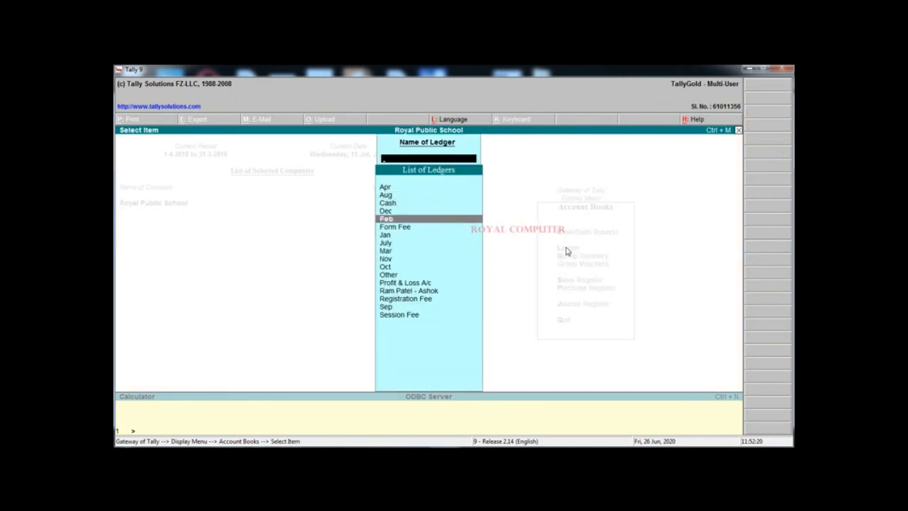
key(Down)
key(Down)
key(Down)
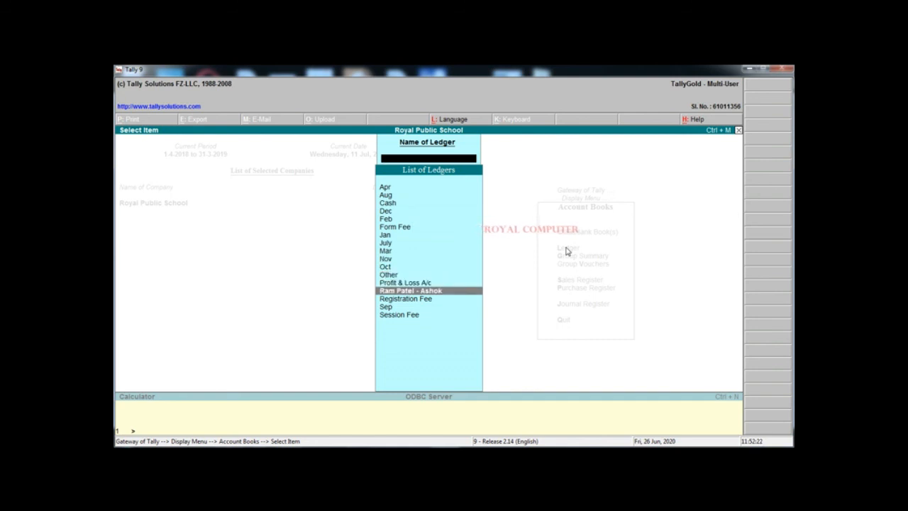
key(Return)
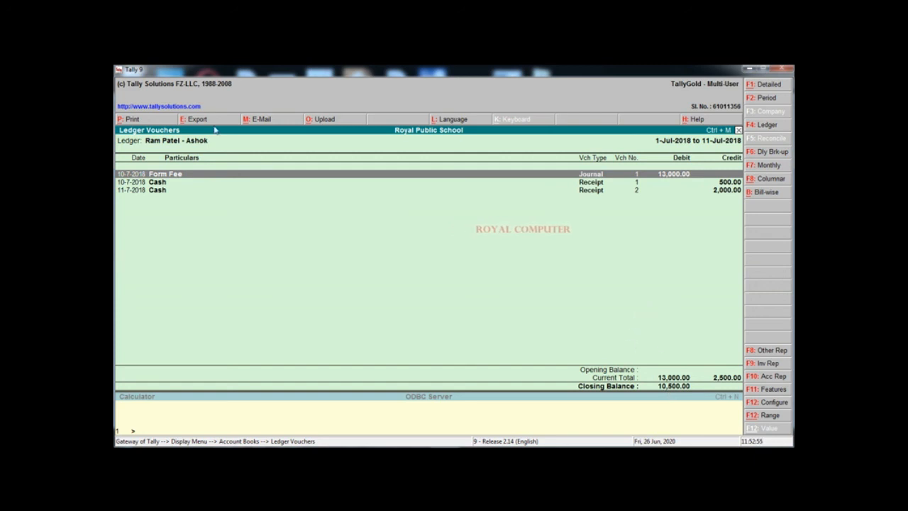
click(129, 119)
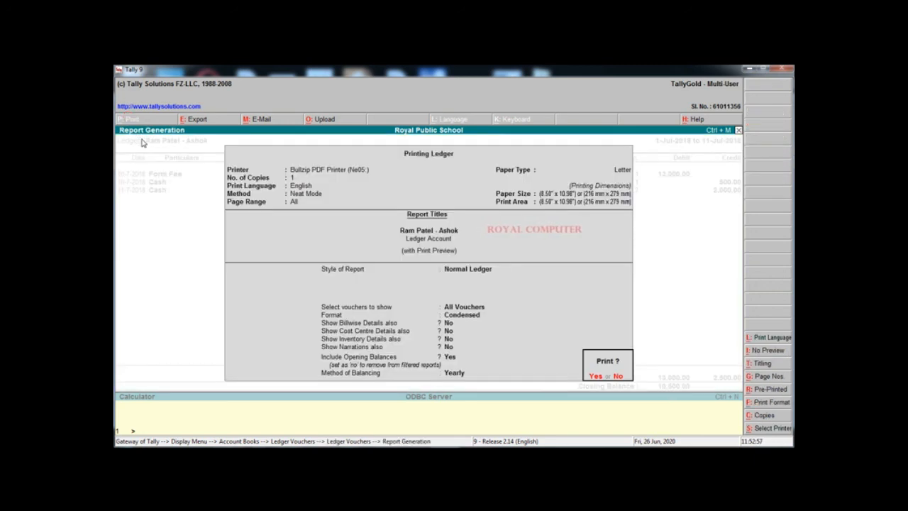
click(594, 376)
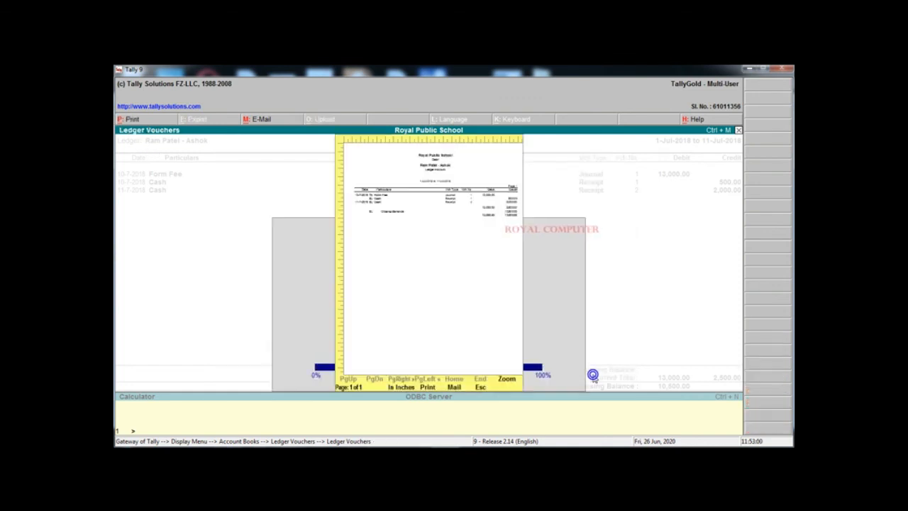
click(507, 378)
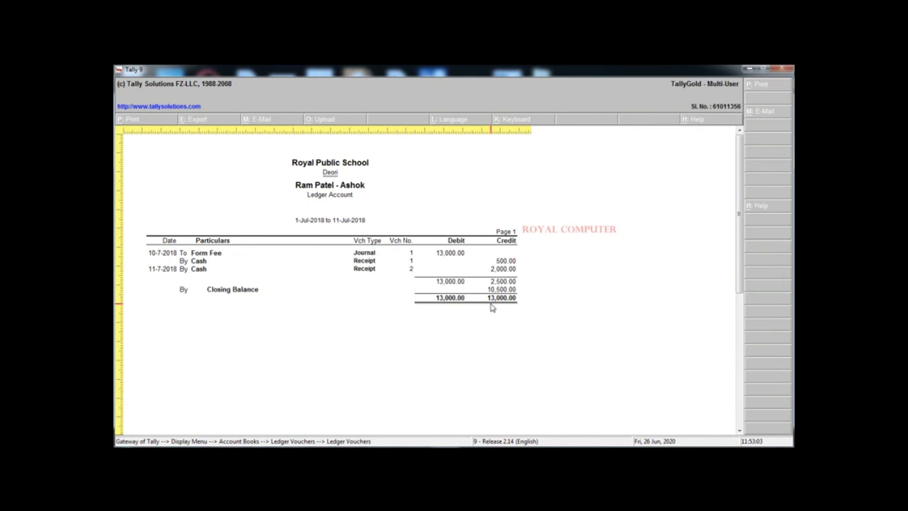
key(Escape)
key(Escape)
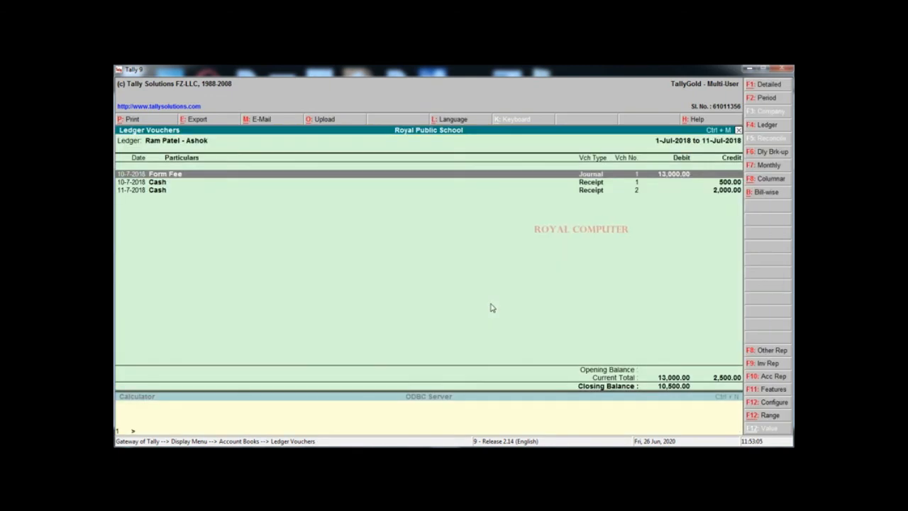